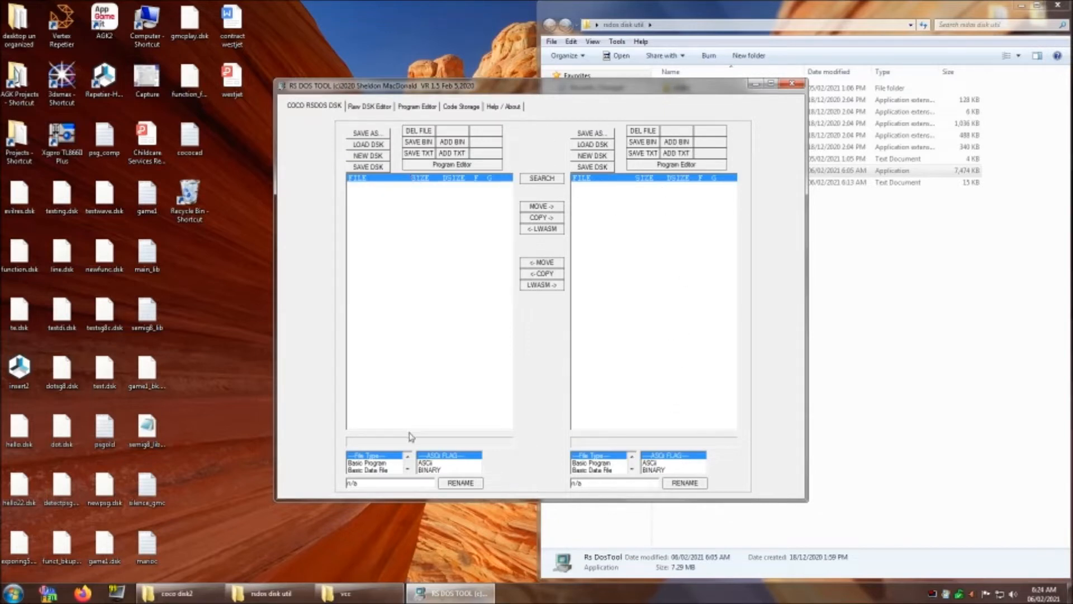
# Load a disk image from the vcc folder on the Desktop into the first disk
pyautogui.click(369, 144)
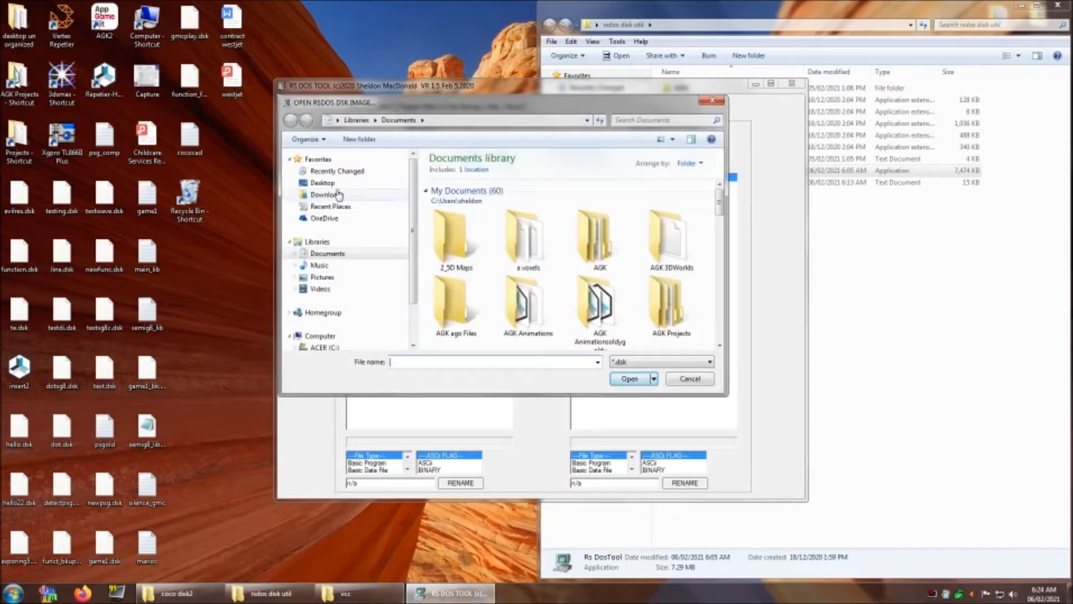
pyautogui.click(325, 183)
pyautogui.scroll(-1, 498, 252)
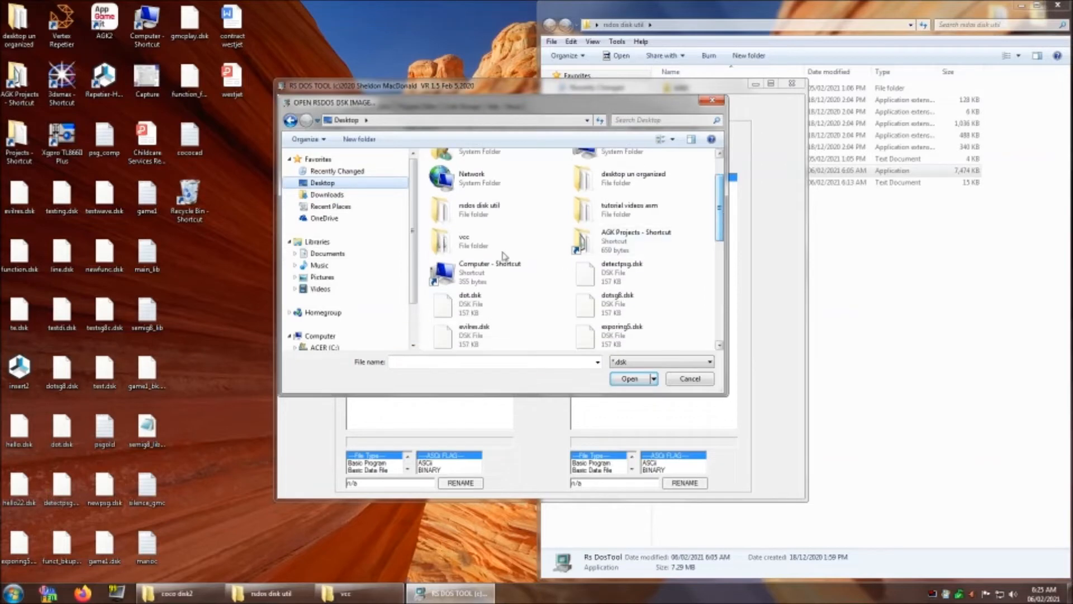
pyautogui.doubleClick(462, 248)
pyautogui.doubleClick(444, 176)
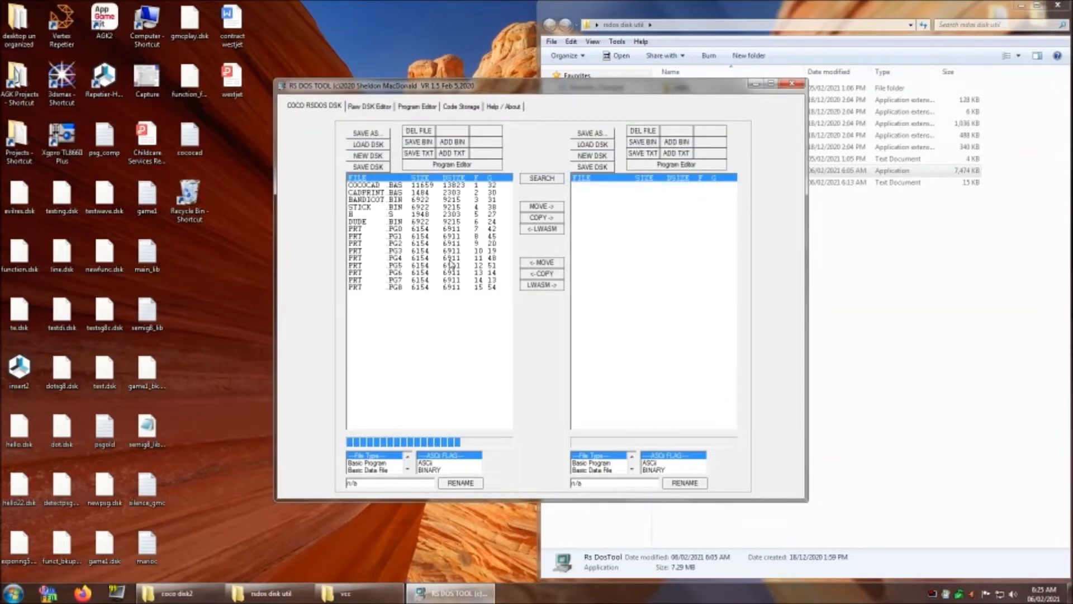
# Examine the file type and ASCII flag of various BAS, BIN, S and PRT files on the first disk
pyautogui.click(367, 186)
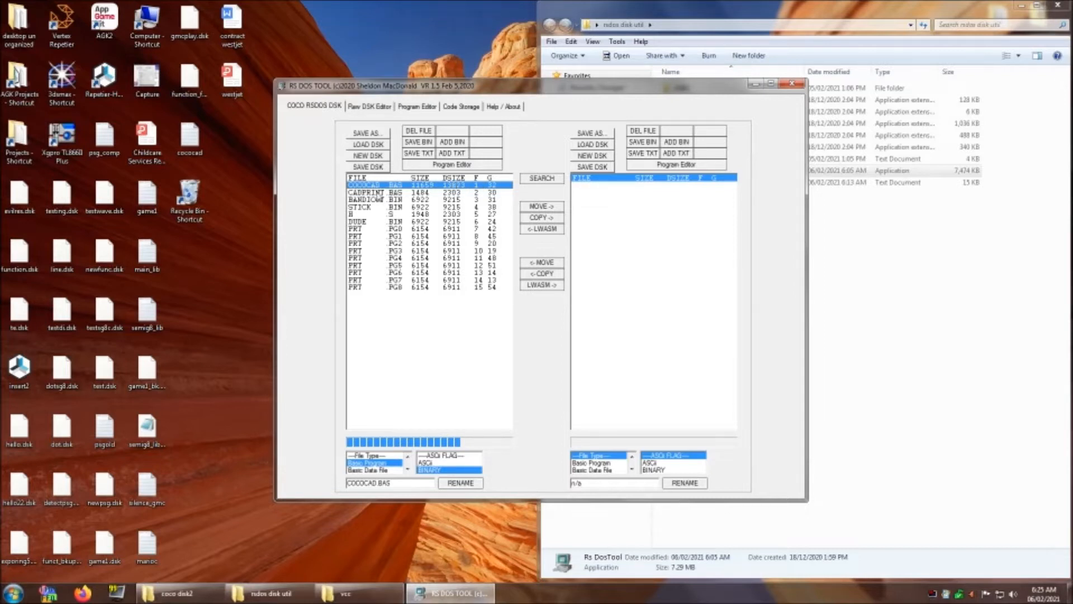
pyautogui.click(423, 199)
pyautogui.click(424, 207)
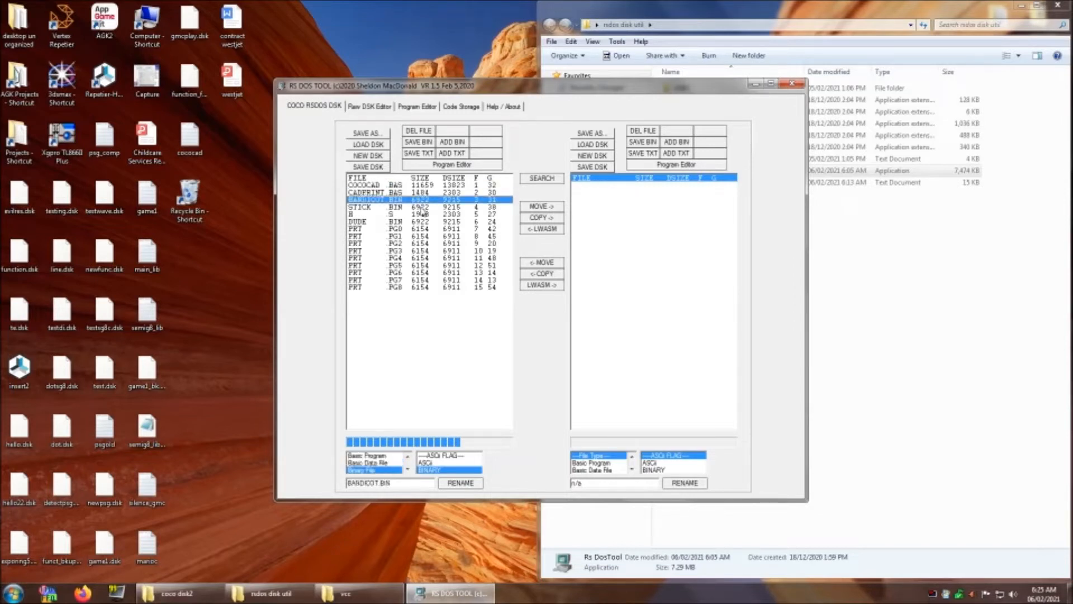
pyautogui.click(422, 215)
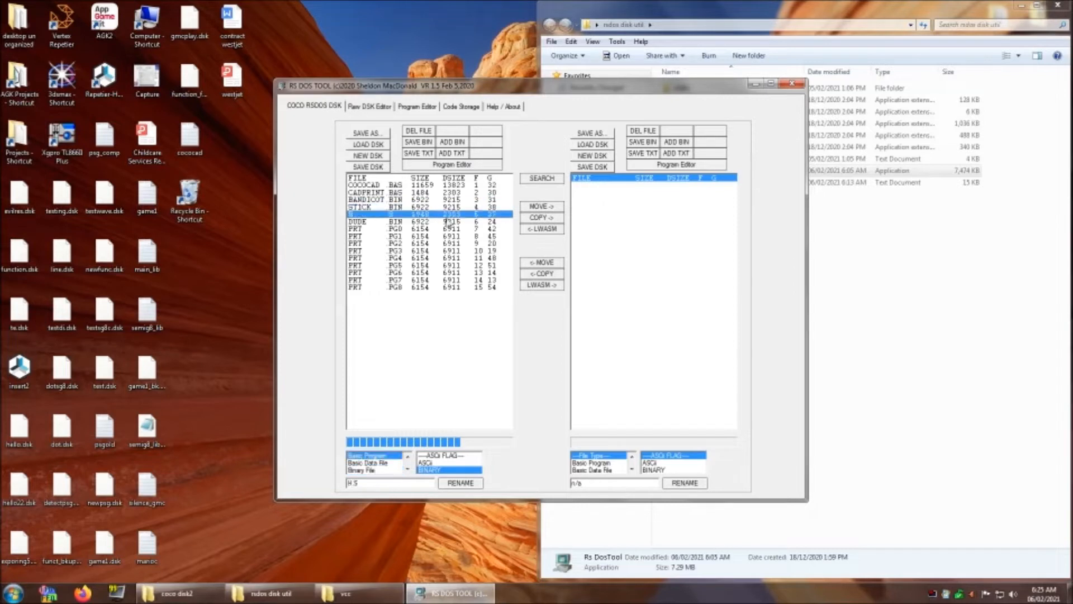
pyautogui.click(440, 222)
pyautogui.click(426, 229)
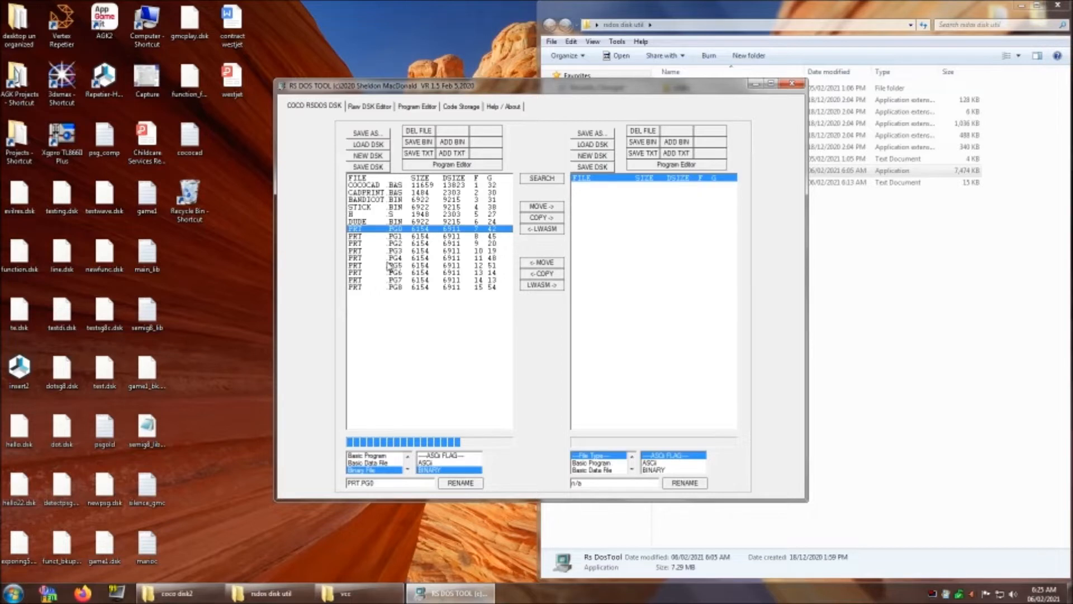
pyautogui.click(356, 237)
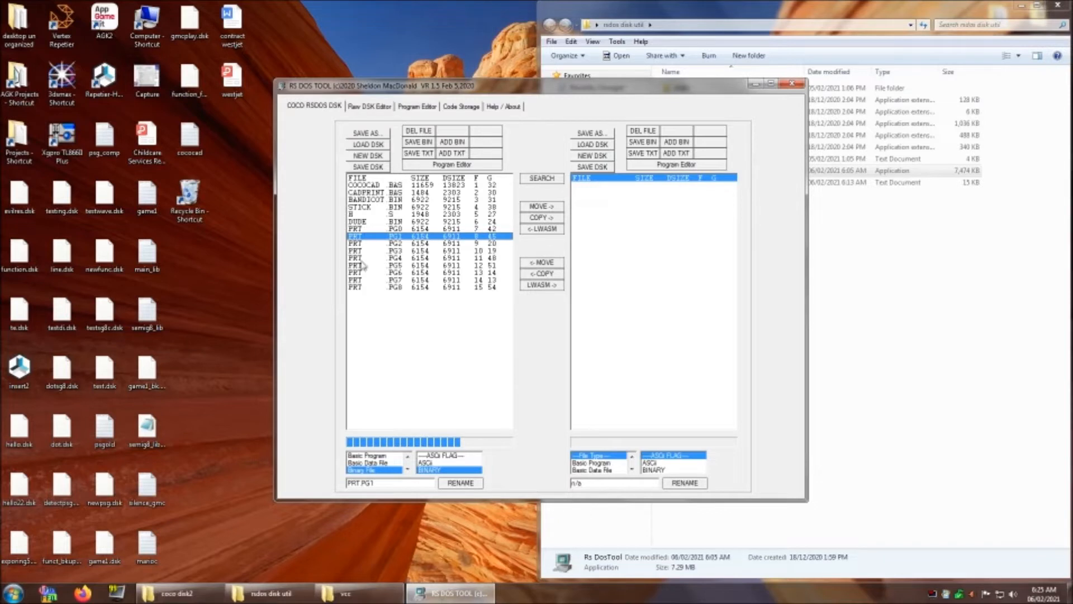
pyautogui.click(357, 259)
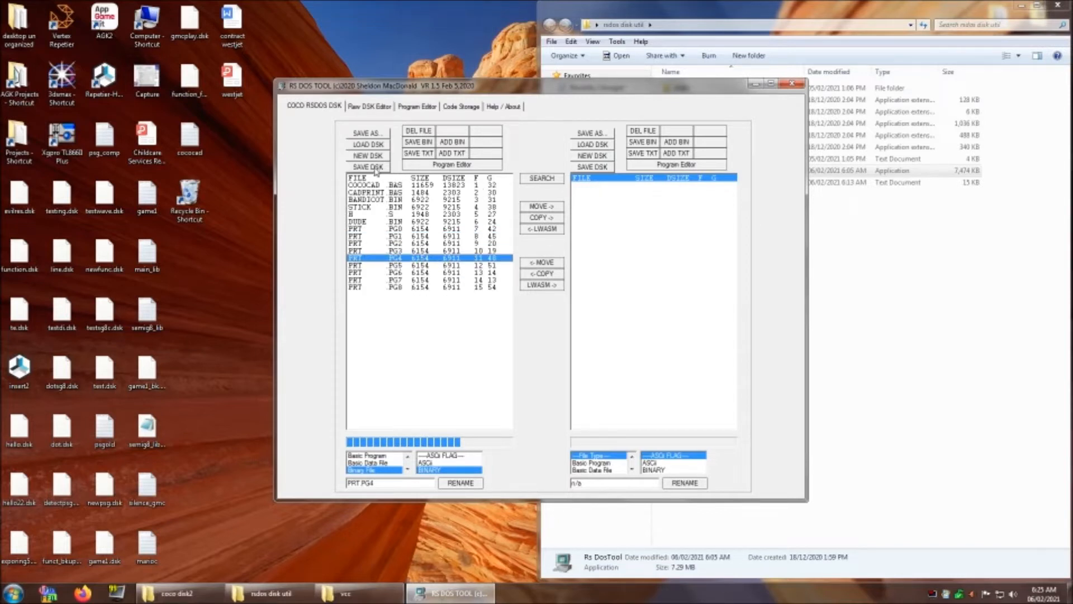
pyautogui.click(475, 179)
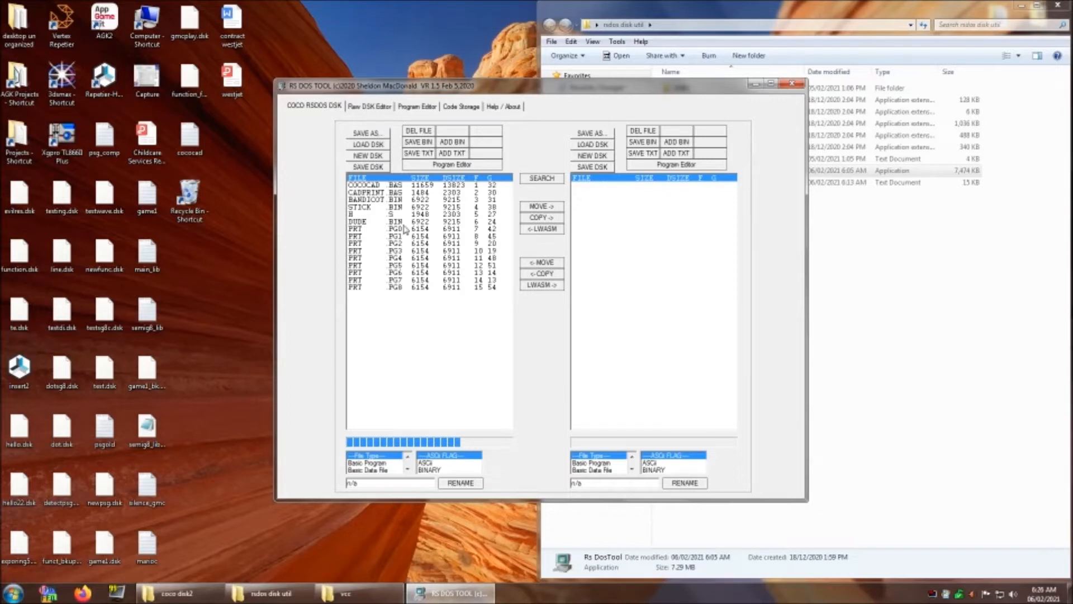
# Try switching COCOCAD.BAS between Basic Program and Basic Data File and between ASCII and BINARY, and reselect it to restore its attributes
pyautogui.click(375, 189)
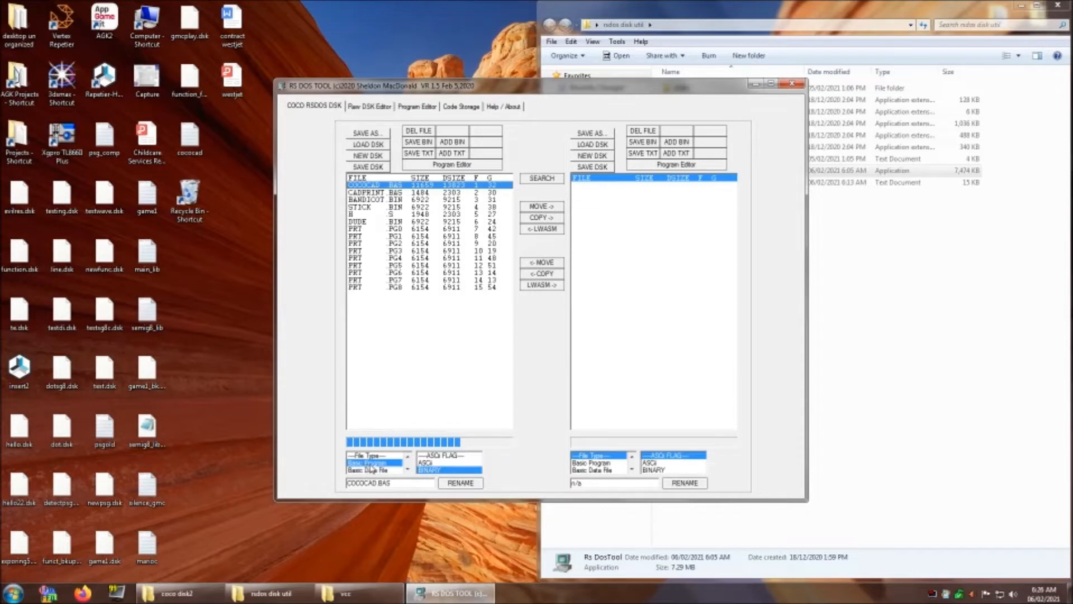
pyautogui.click(422, 463)
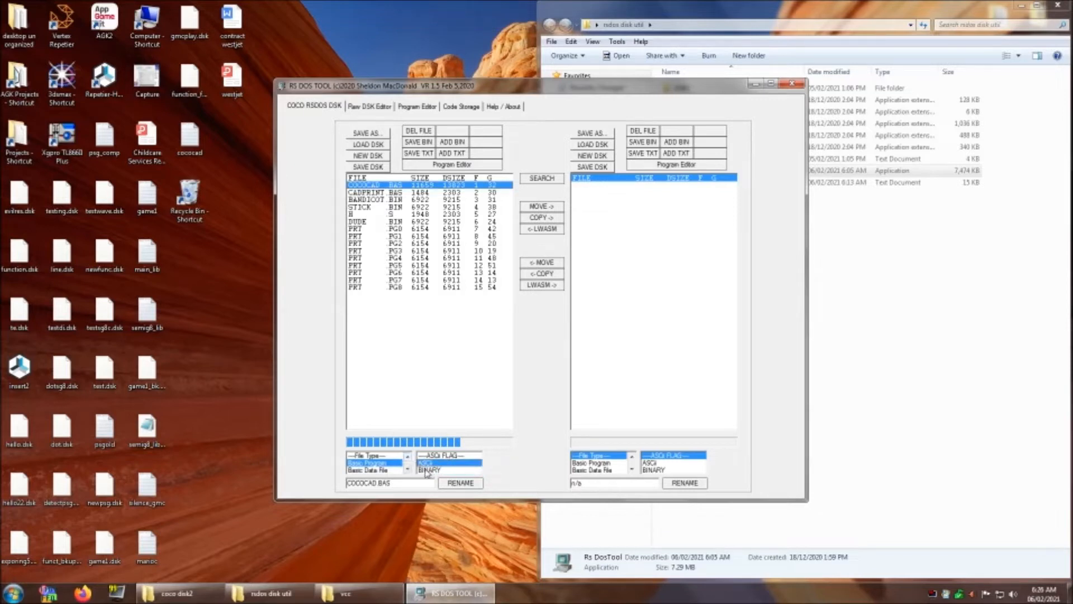
pyautogui.click(435, 471)
pyautogui.click(361, 469)
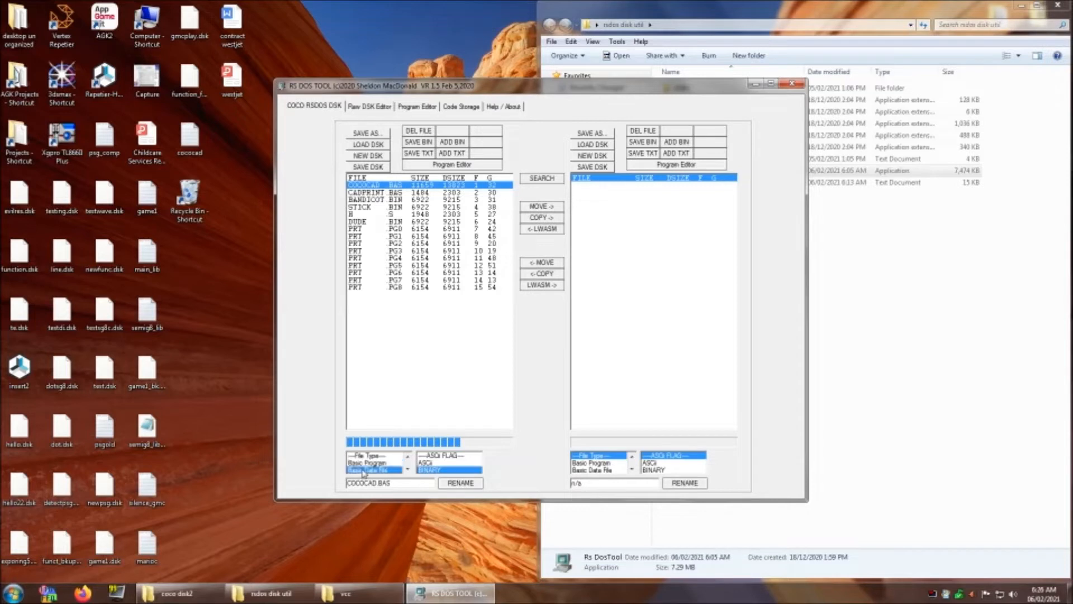
pyautogui.click(426, 463)
pyautogui.click(429, 469)
pyautogui.click(427, 463)
pyautogui.click(377, 463)
pyautogui.click(373, 470)
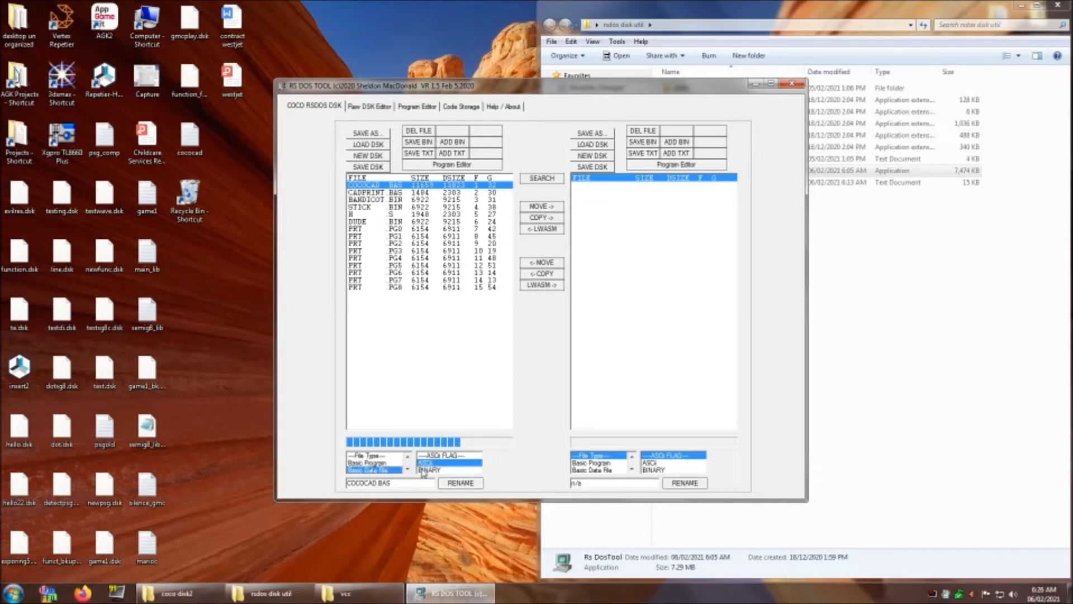
pyautogui.click(430, 470)
pyautogui.click(429, 463)
pyautogui.click(374, 463)
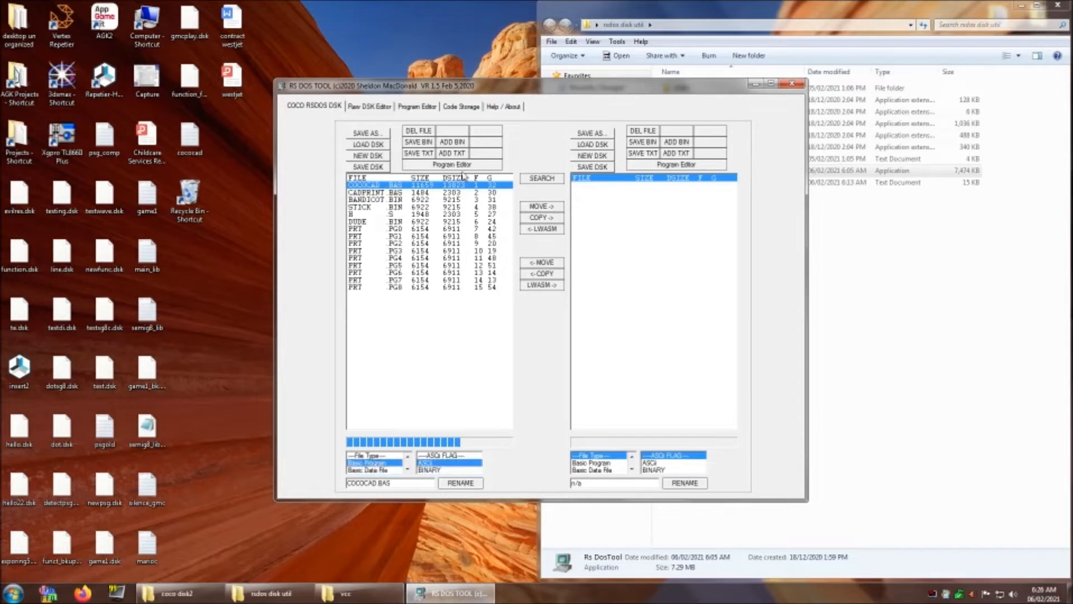
pyautogui.click(383, 207)
pyautogui.click(377, 185)
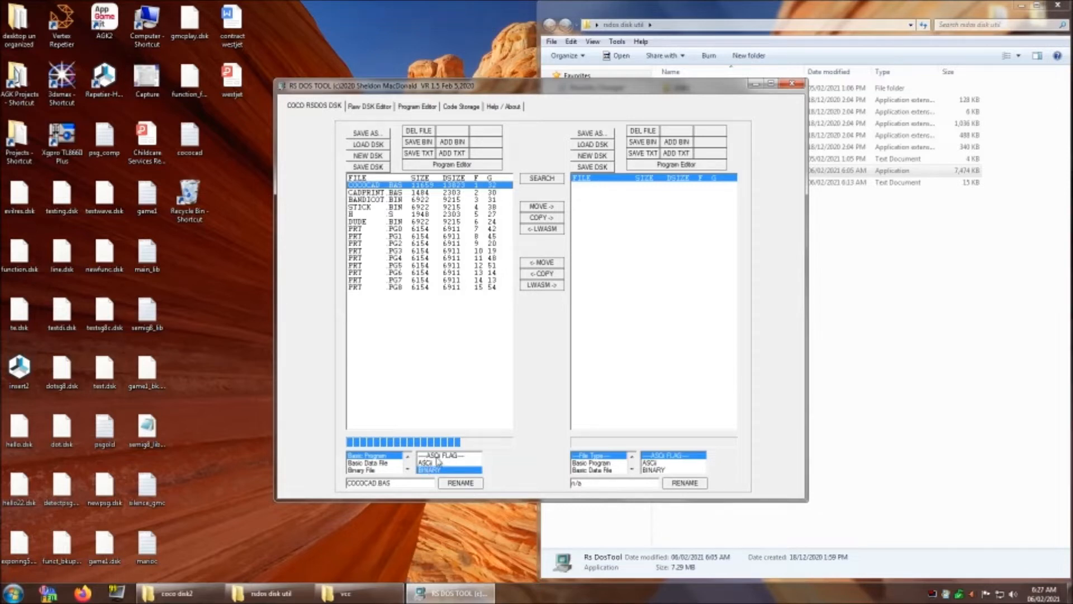
pyautogui.click(407, 456)
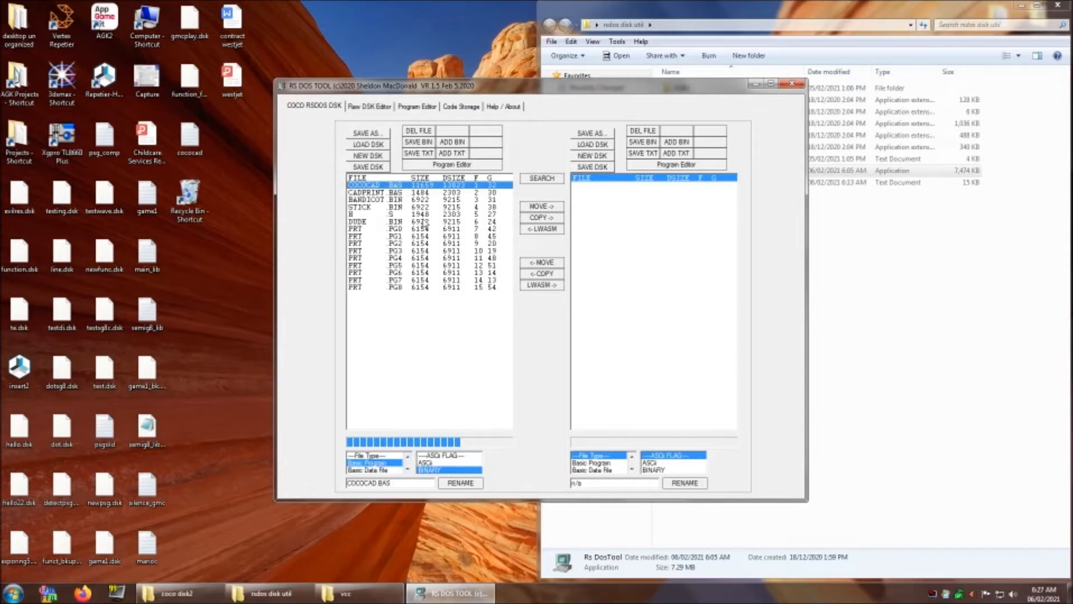
# Rename COCOCAD.BAS on the first disk to COCO.BAS
pyautogui.click(367, 194)
pyautogui.click(373, 188)
pyautogui.click(475, 486)
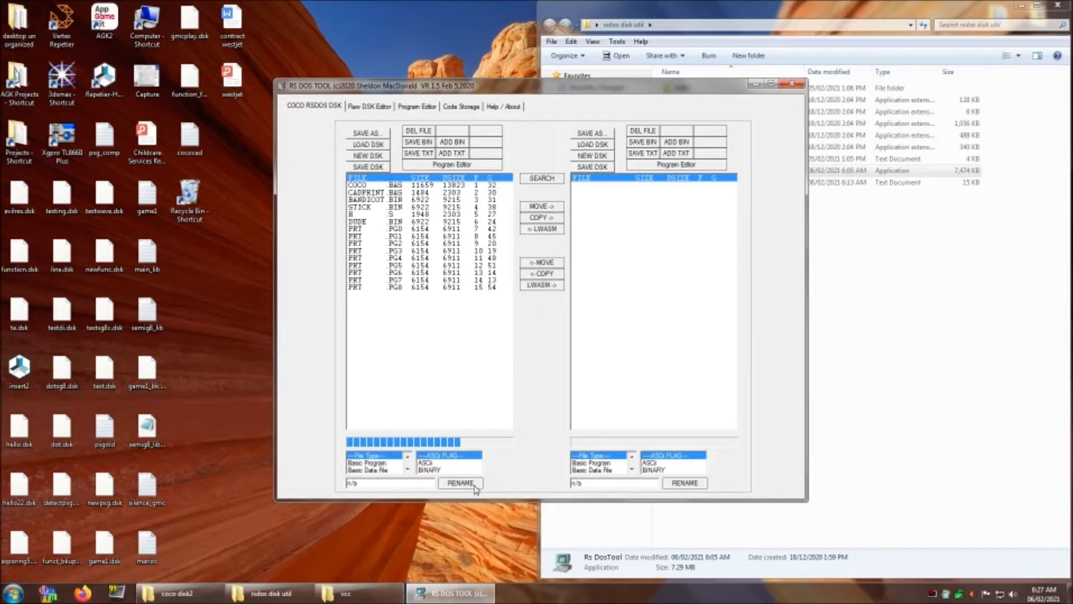
# Rename COCO.BAS on the first disk back to COCOCAD.BAS and select it
pyautogui.click(354, 186)
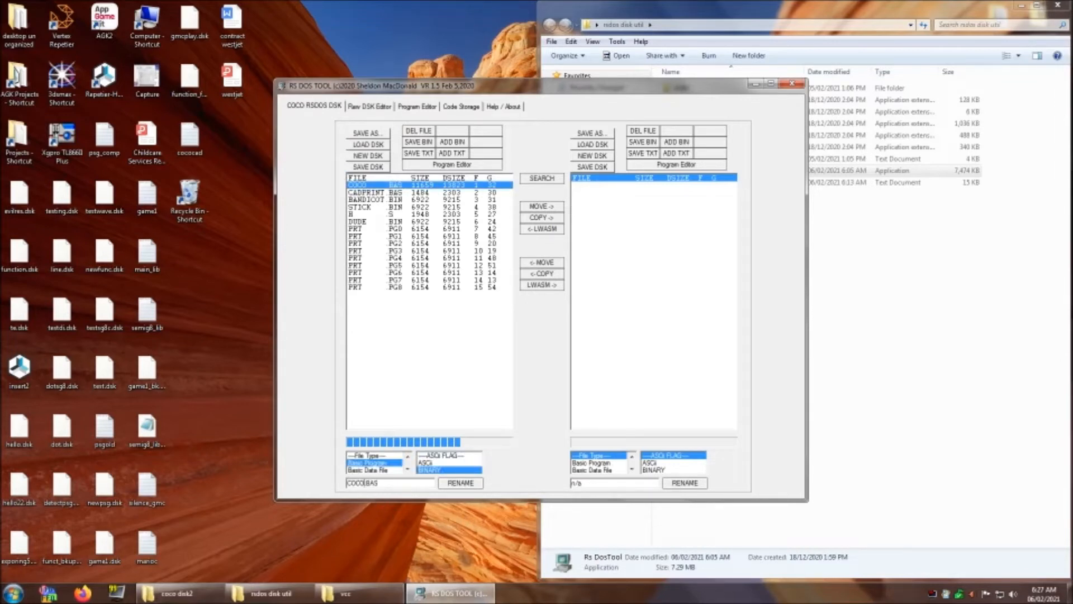
pyautogui.write('c')
pyautogui.click(461, 484)
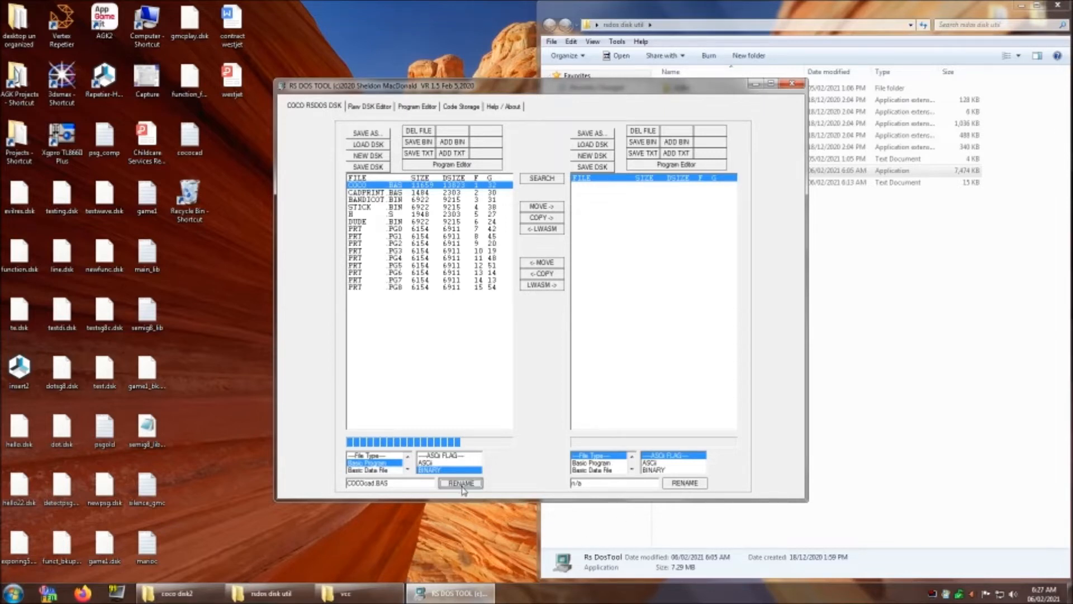
pyautogui.click(371, 186)
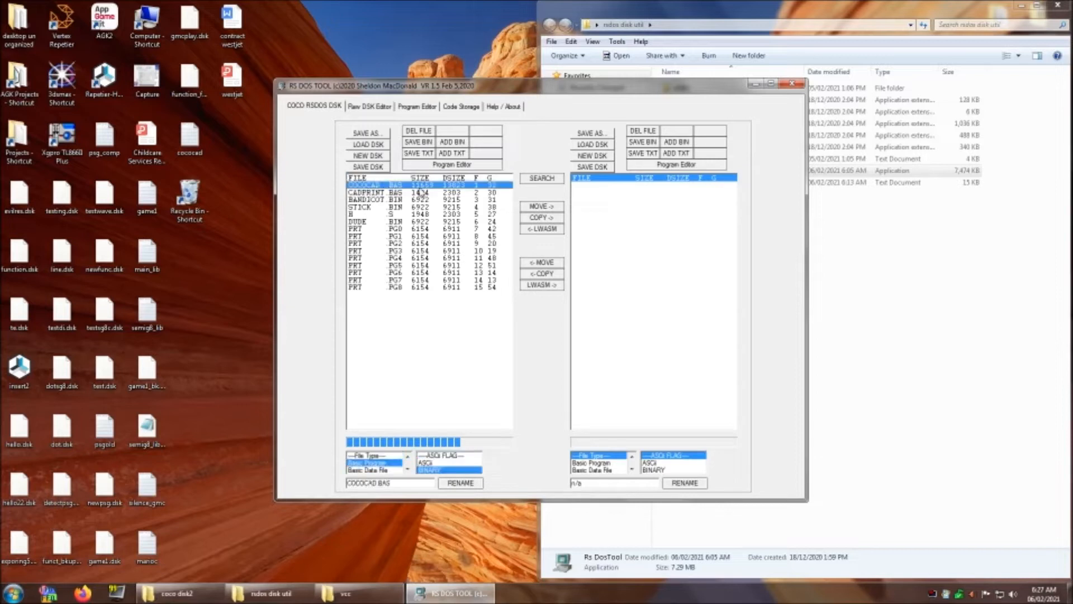
# Export COCOCAD.BAS from the first disk as readable text, overwriting the existing cococad text file on the Desktop
pyautogui.click(375, 192)
pyautogui.click(395, 185)
pyautogui.click(418, 153)
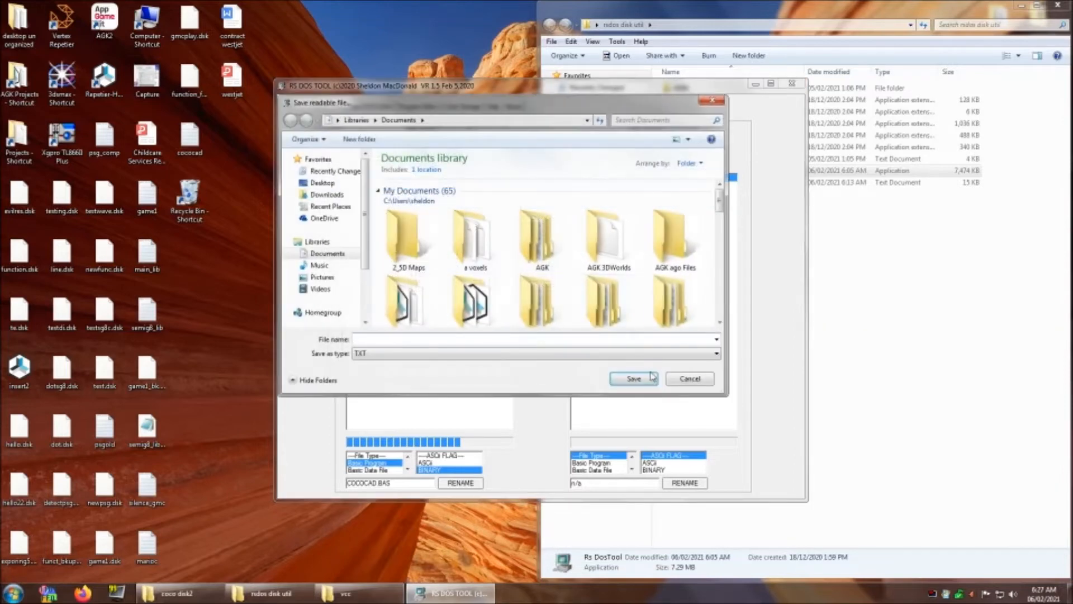
pyautogui.click(323, 182)
pyautogui.scroll(-5, 471, 231)
pyautogui.click(471, 231)
pyautogui.click(634, 378)
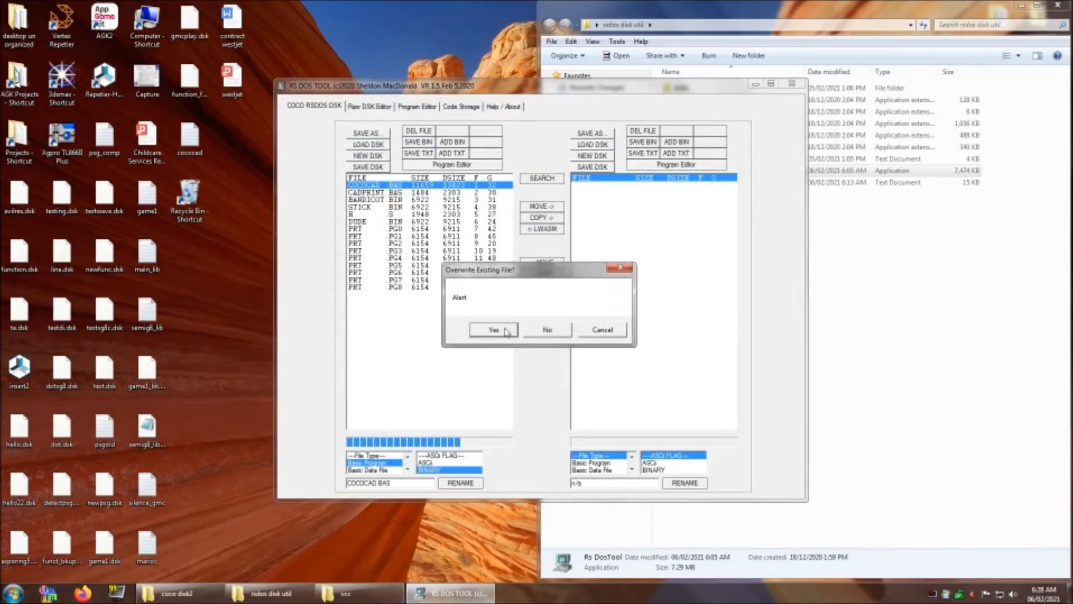
pyautogui.click(497, 335)
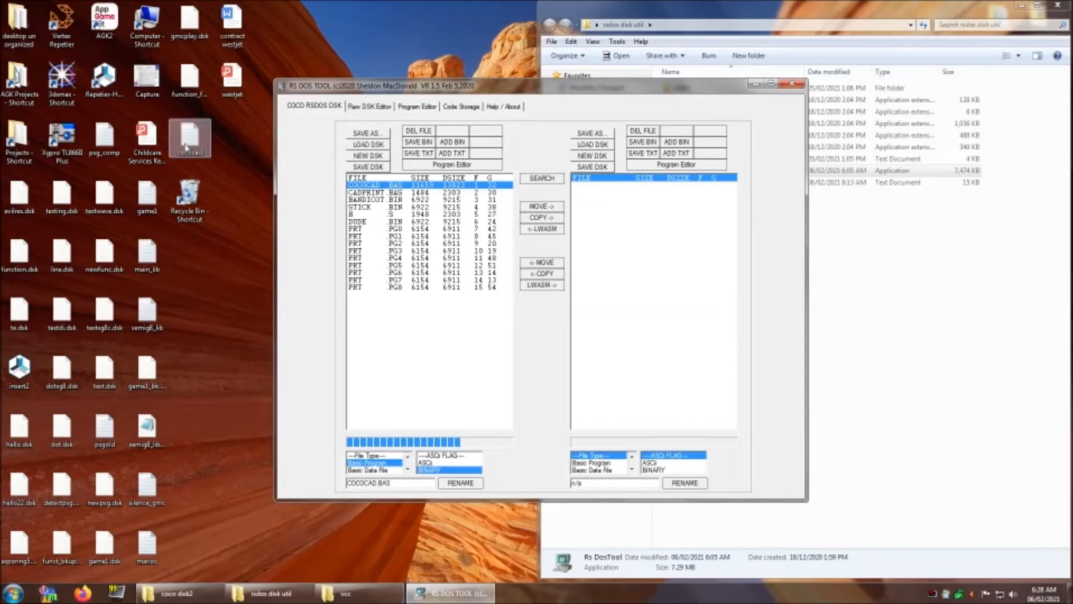
# Open the exported cococad text file from the Desktop in Notepad, examine its BASIC listing and close it
pyautogui.doubleClick(189, 144)
pyautogui.moveTo(402, 51); pyautogui.dragTo(1, 42)
pyautogui.moveTo(531, 76); pyautogui.dragTo(526, 127)
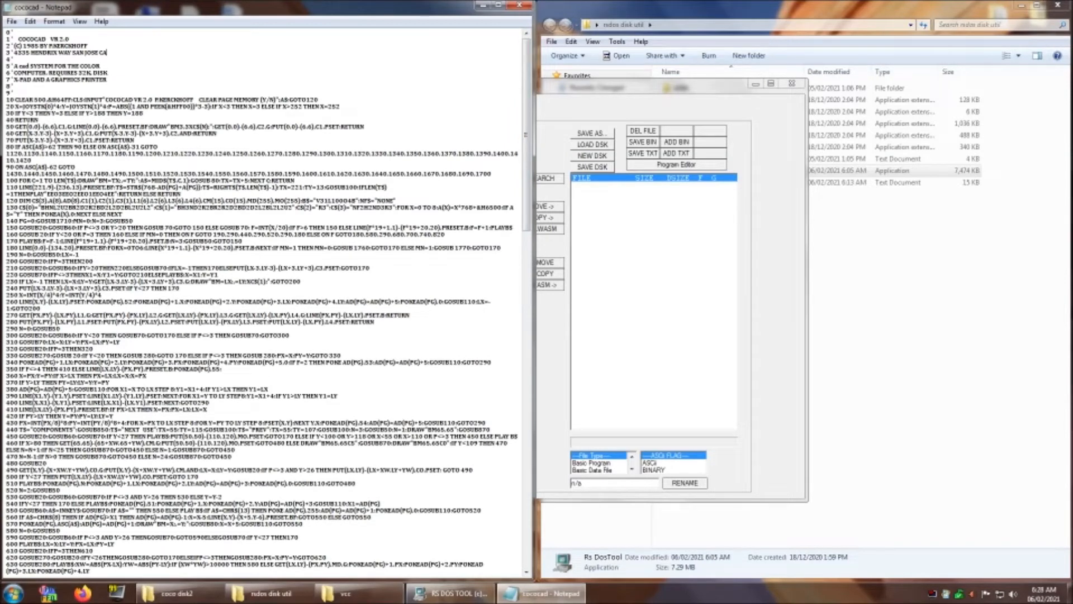
pyautogui.click(521, 7)
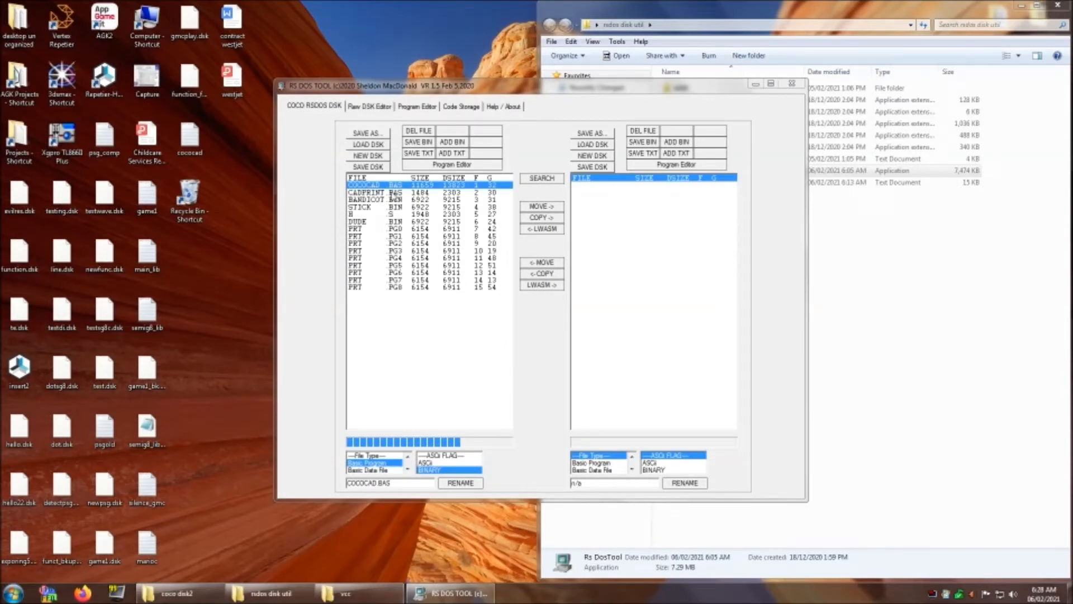
# Add the cococad text file from the Desktop to the second disk as a Basic program file
pyautogui.click(616, 212)
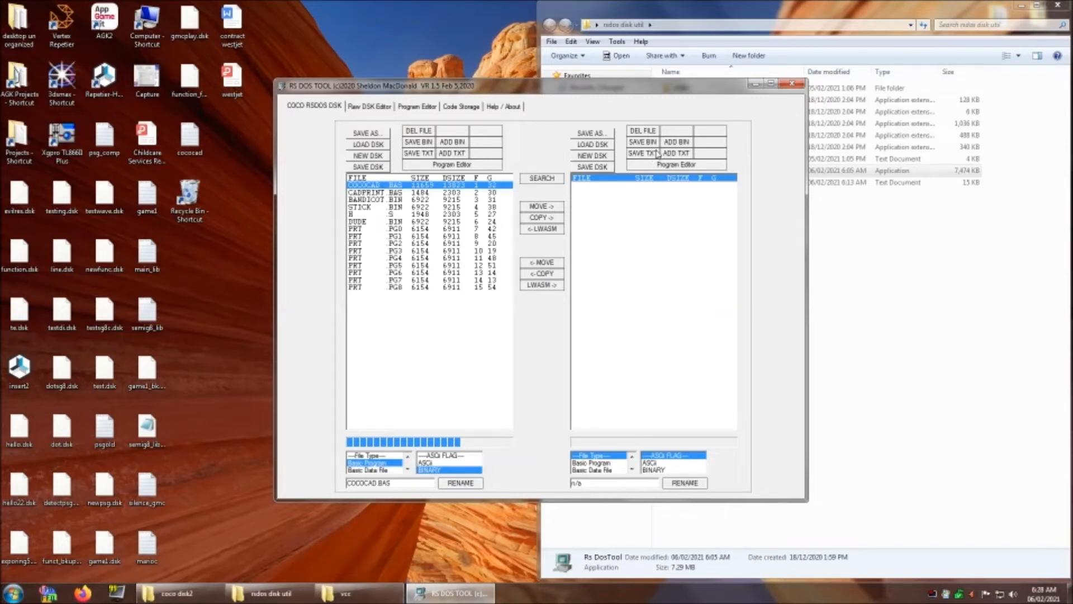
pyautogui.click(677, 154)
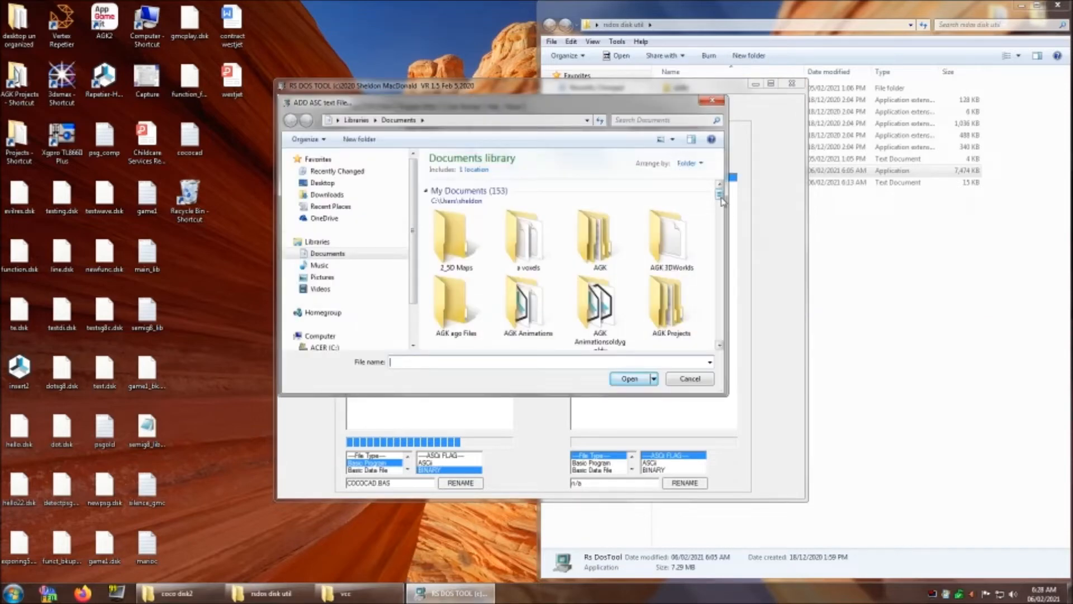
pyautogui.moveTo(721, 196)
pyautogui.mouseDown()
pyautogui.moveTo(733, 258)
pyautogui.moveTo(720, 184)
pyautogui.mouseUp()
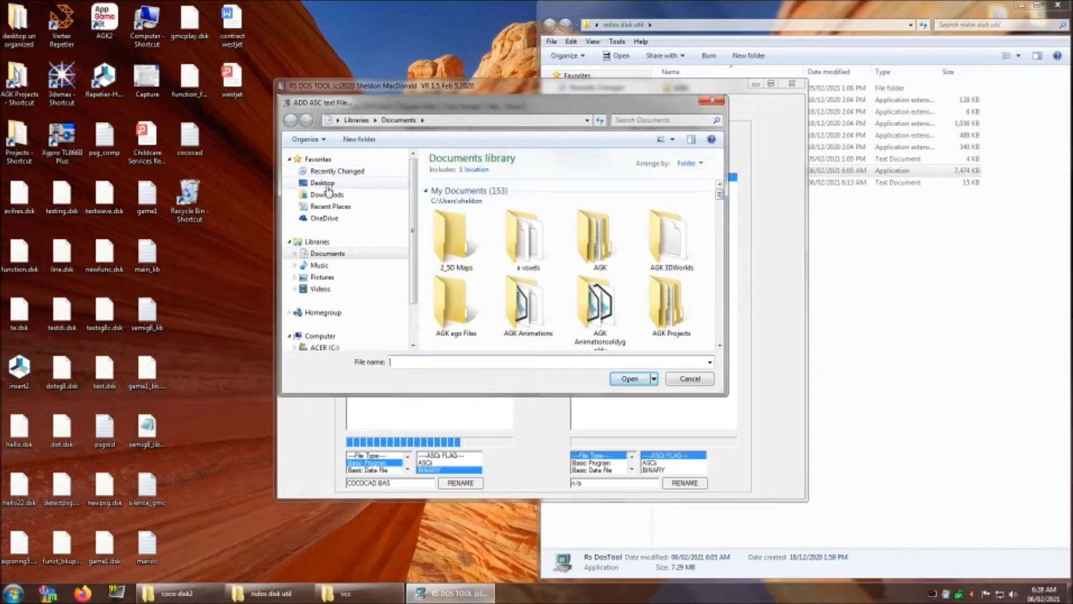
pyautogui.click(326, 183)
pyautogui.scroll(-5, 609, 190)
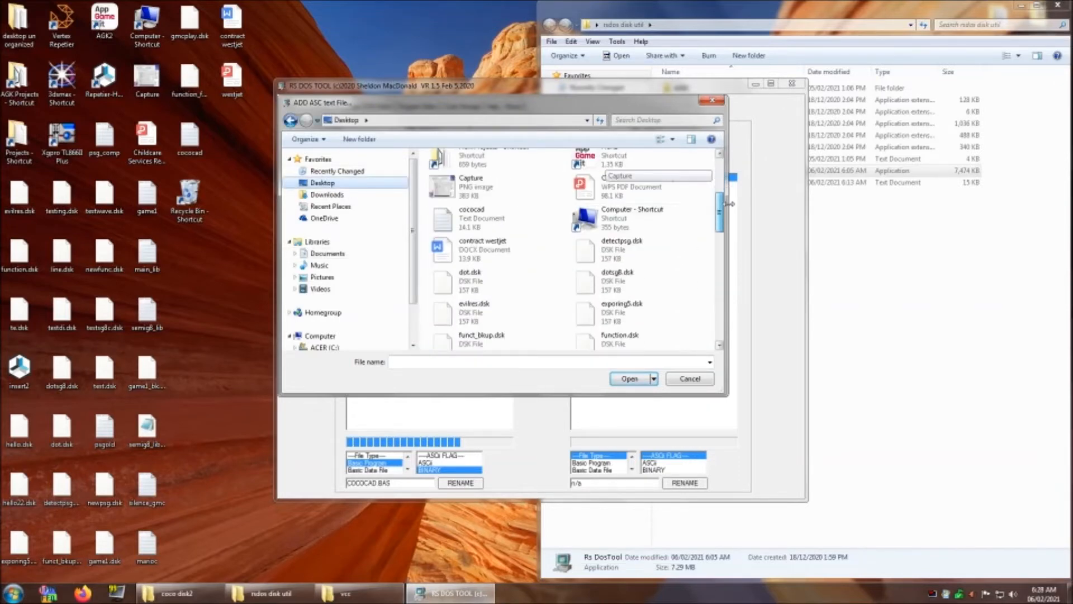
pyautogui.click(467, 218)
pyautogui.click(630, 379)
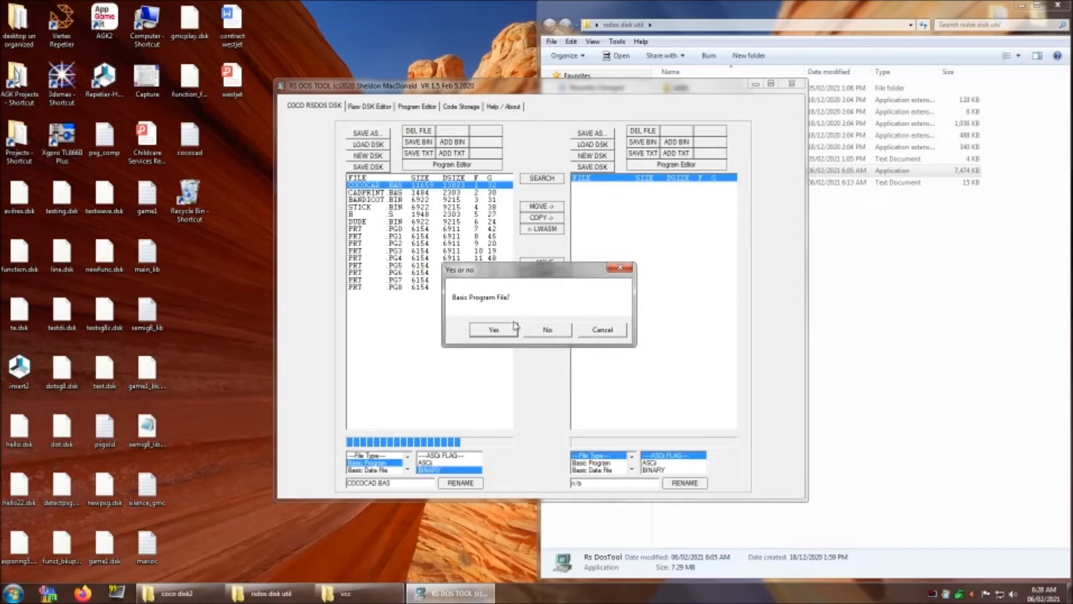
pyautogui.click(495, 331)
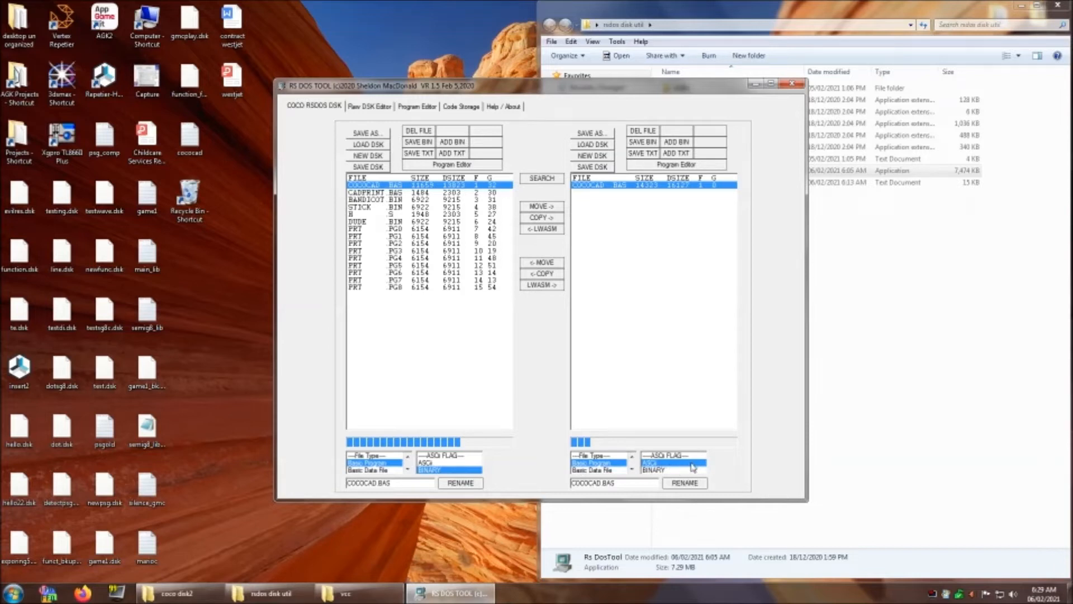
# Open the second disk's COCOCAD.BAS in the Program Editor, save it to Disk 2 and select the saved file
pyautogui.click(674, 165)
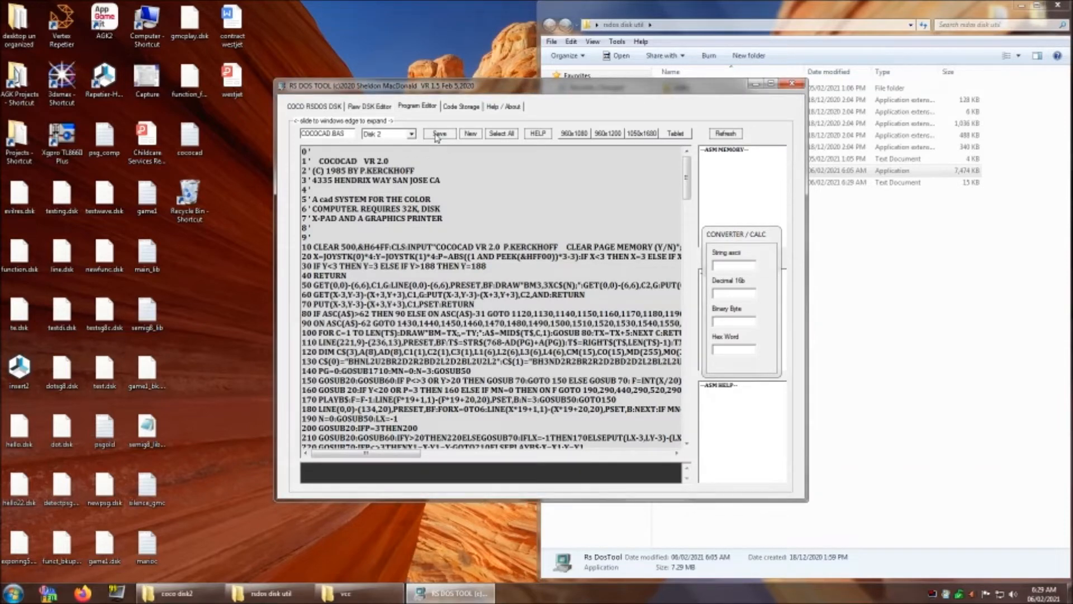
pyautogui.click(437, 136)
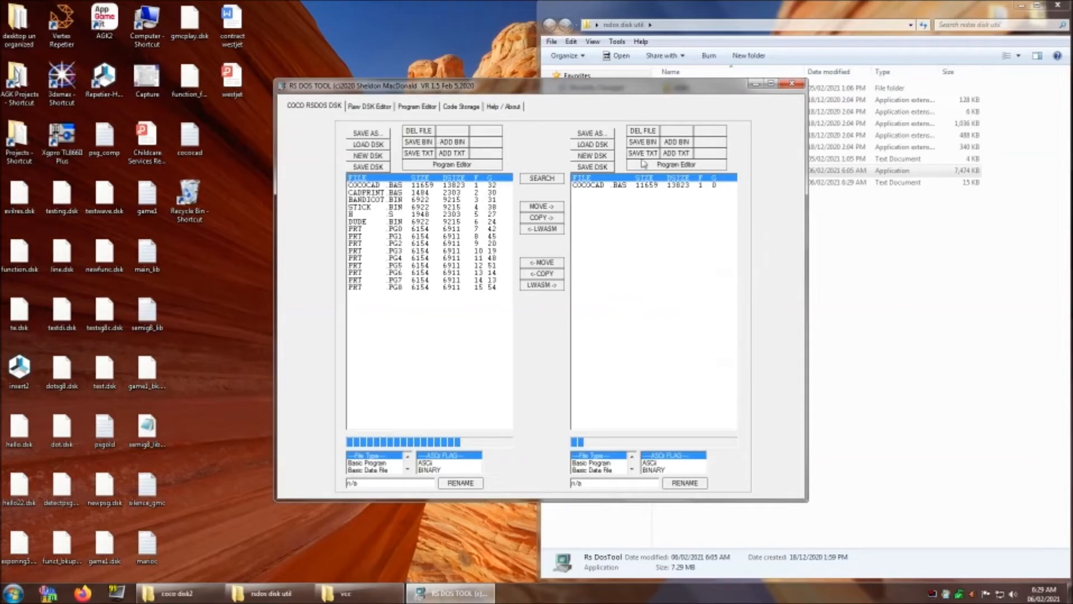
pyautogui.click(600, 187)
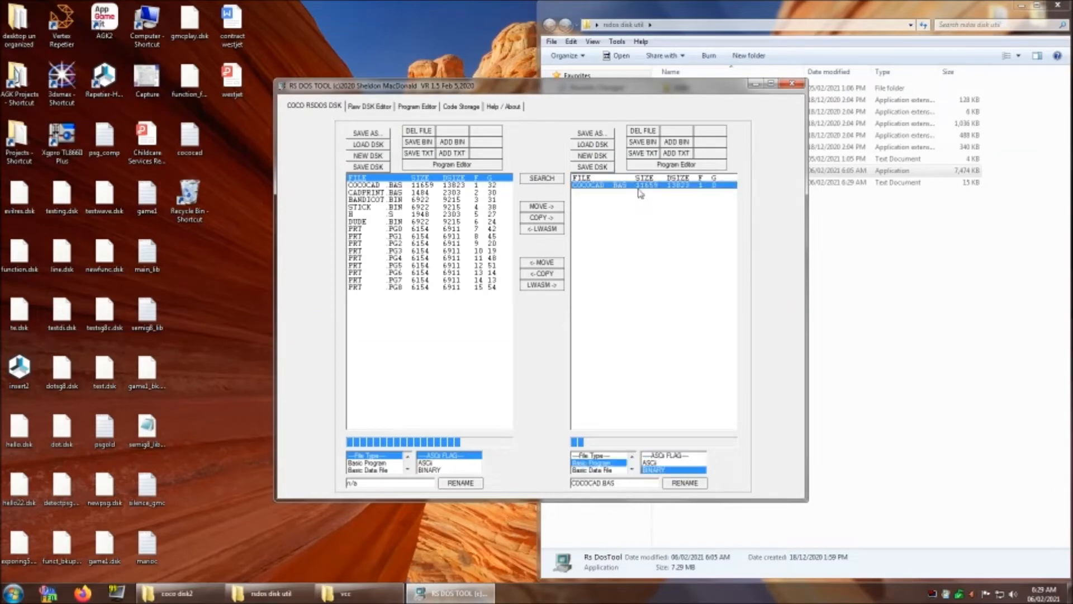
# Select COCOCAD.BAS, BANDICOT.BIN and H.S on the first disk one after another to check their file types and ASCII flags
pyautogui.click(394, 186)
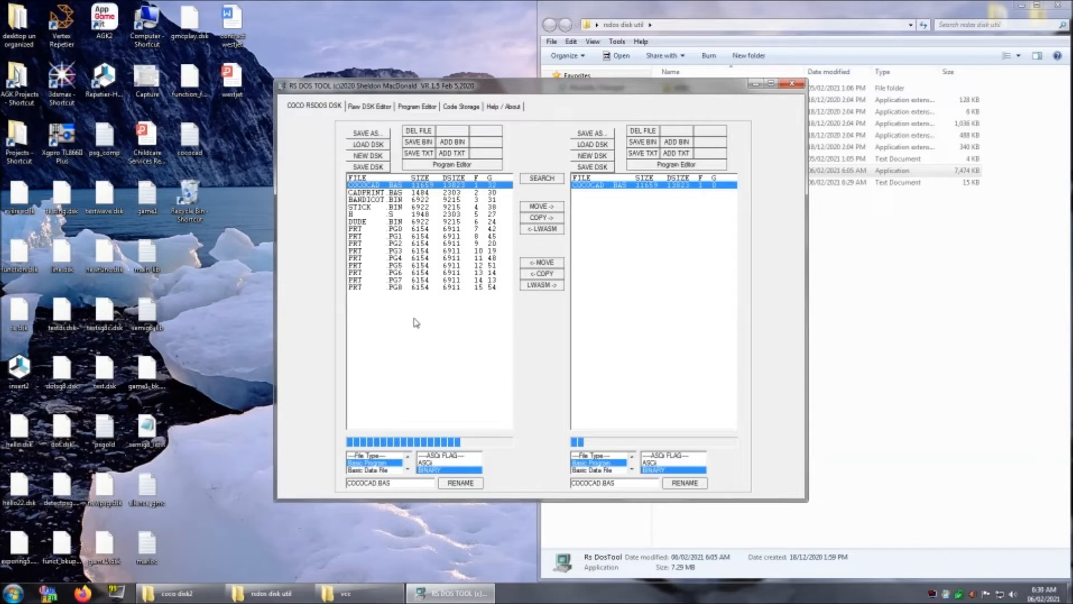
pyautogui.click(385, 200)
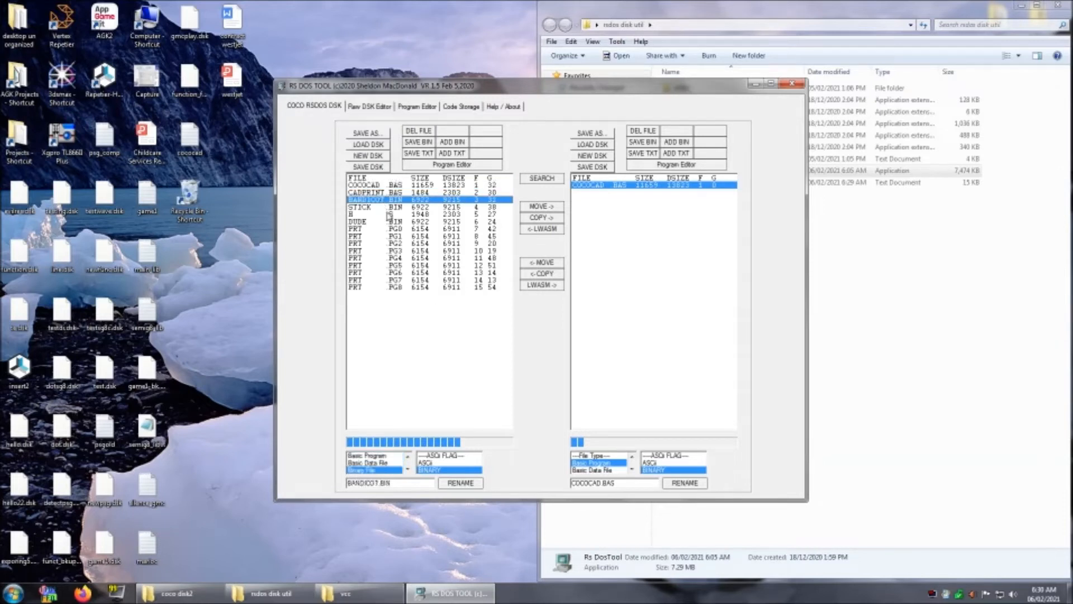
pyautogui.click(368, 214)
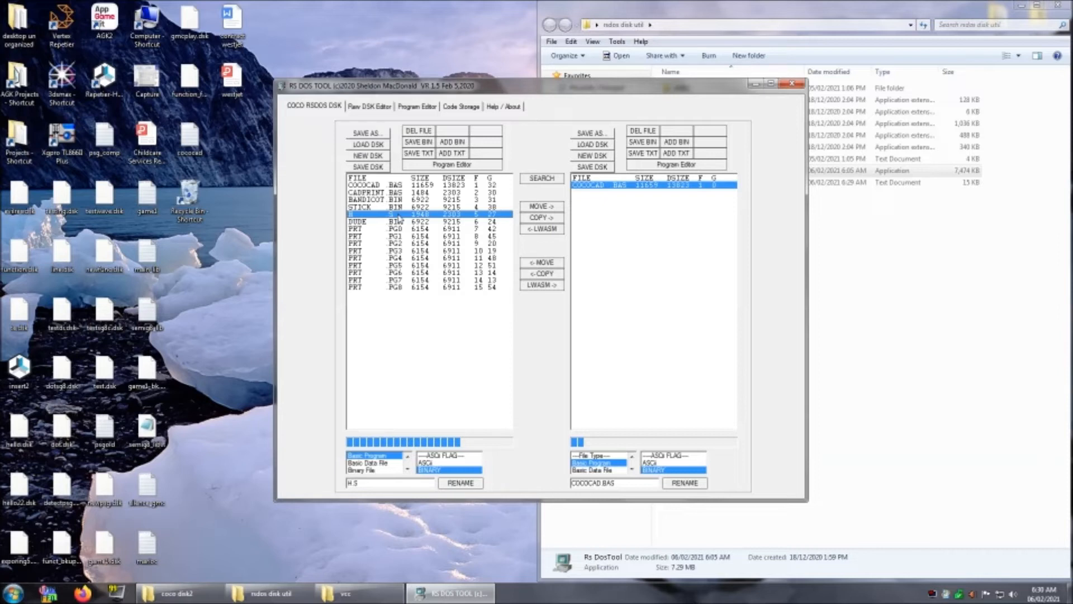
# Export PRT.PG0 from the first disk as a binary file named blah with type PG0 on the Desktop
pyautogui.click(363, 230)
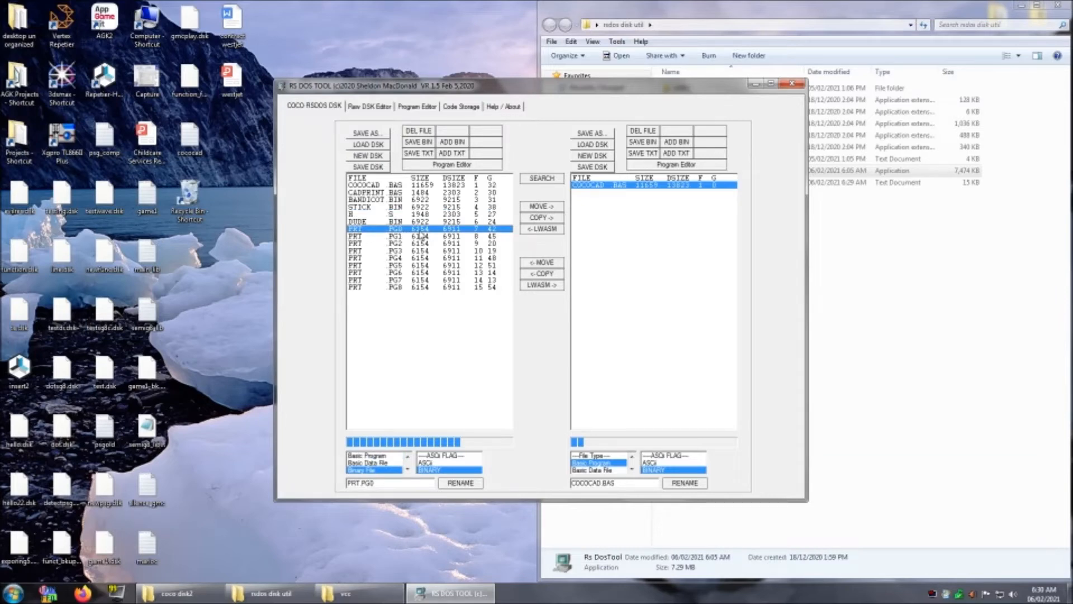
pyautogui.click(419, 143)
pyautogui.click(340, 183)
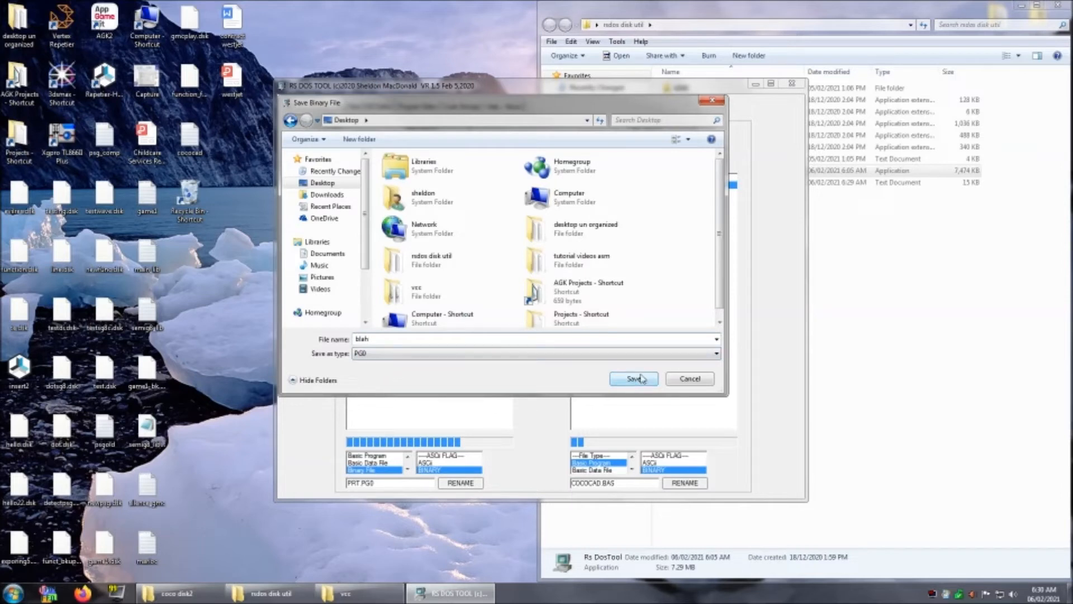
pyautogui.click(656, 357)
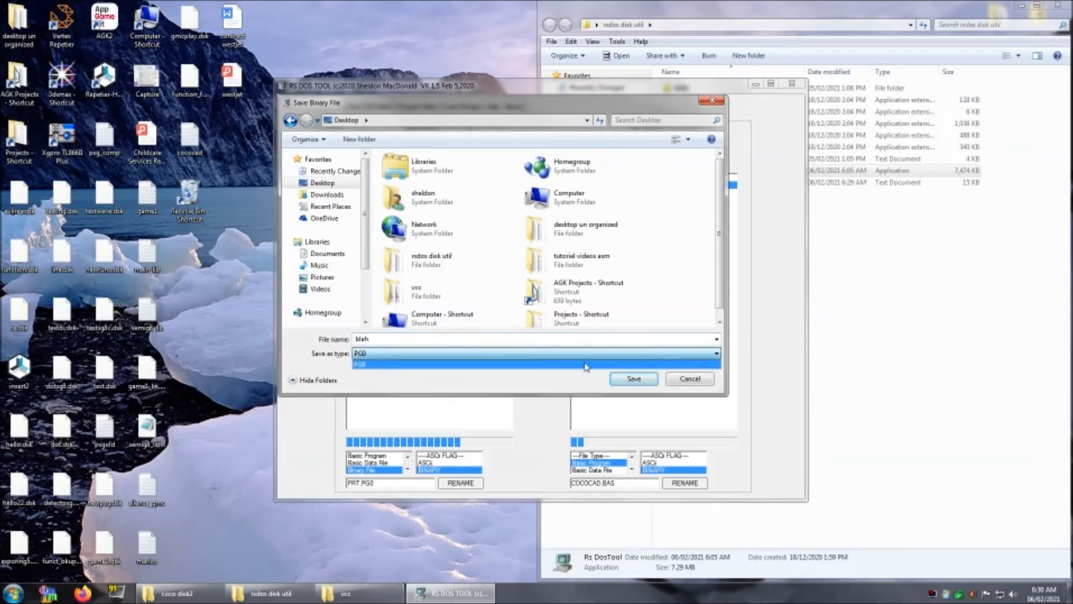
pyautogui.click(413, 364)
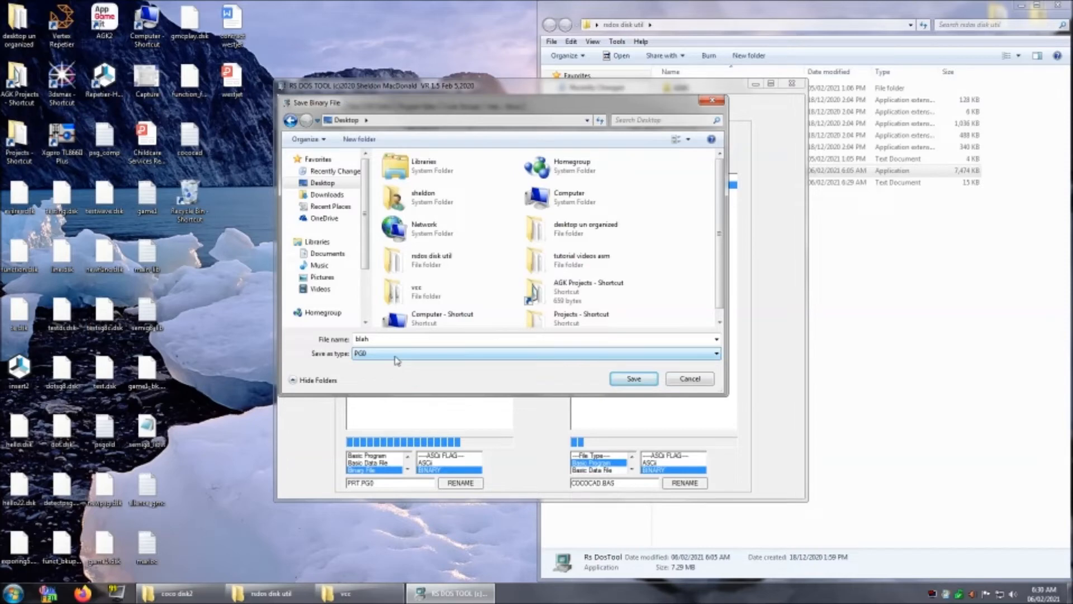
pyautogui.click(646, 381)
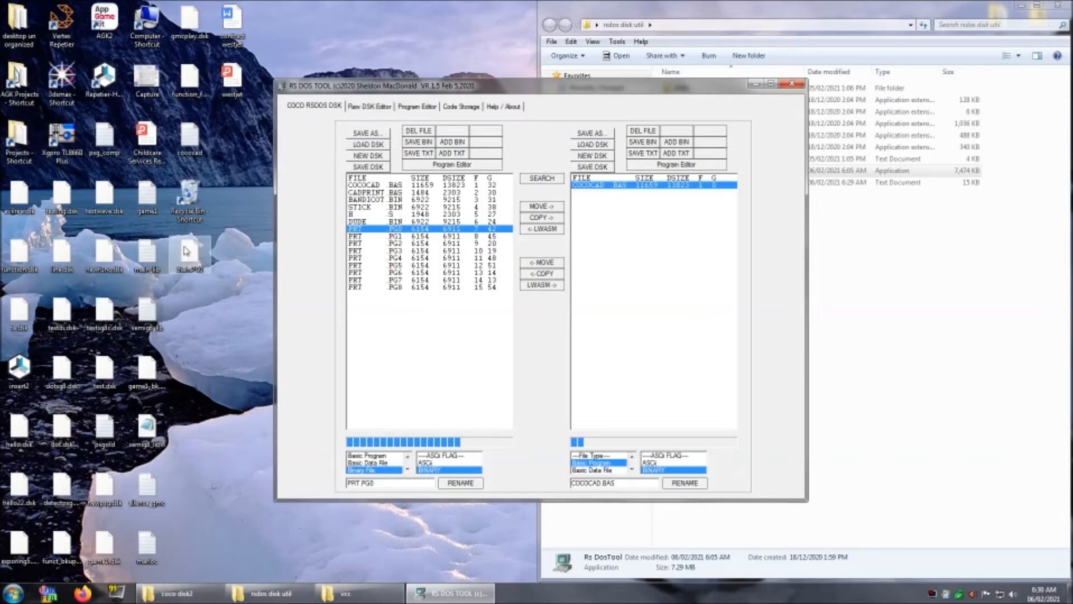
# Rename the exported blah.PG0 file on the Desktop to prt.PG0
pyautogui.click(200, 294)
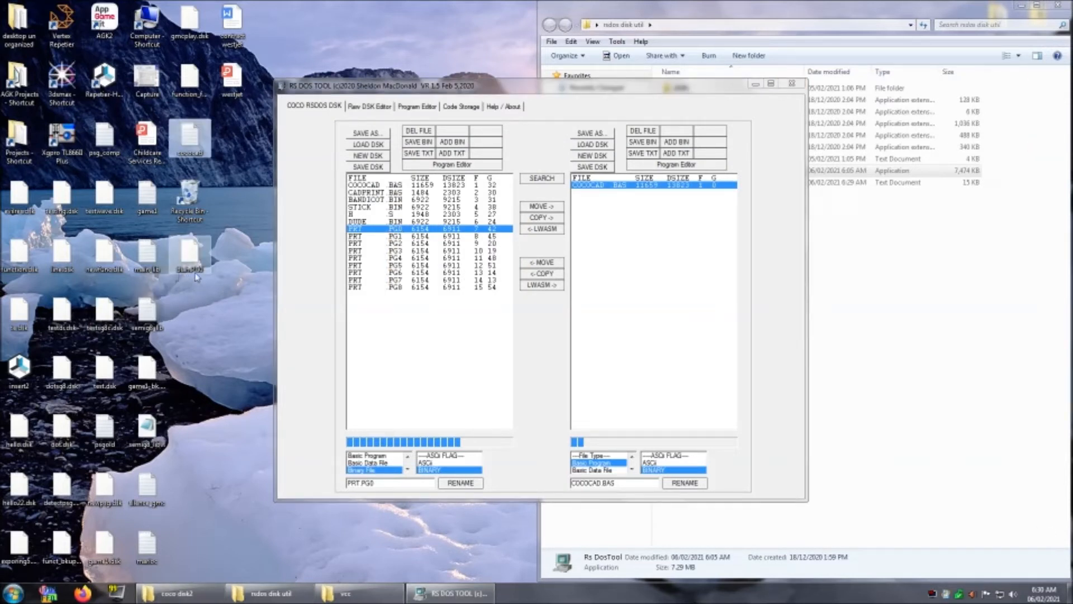
pyautogui.moveTo(201, 277)
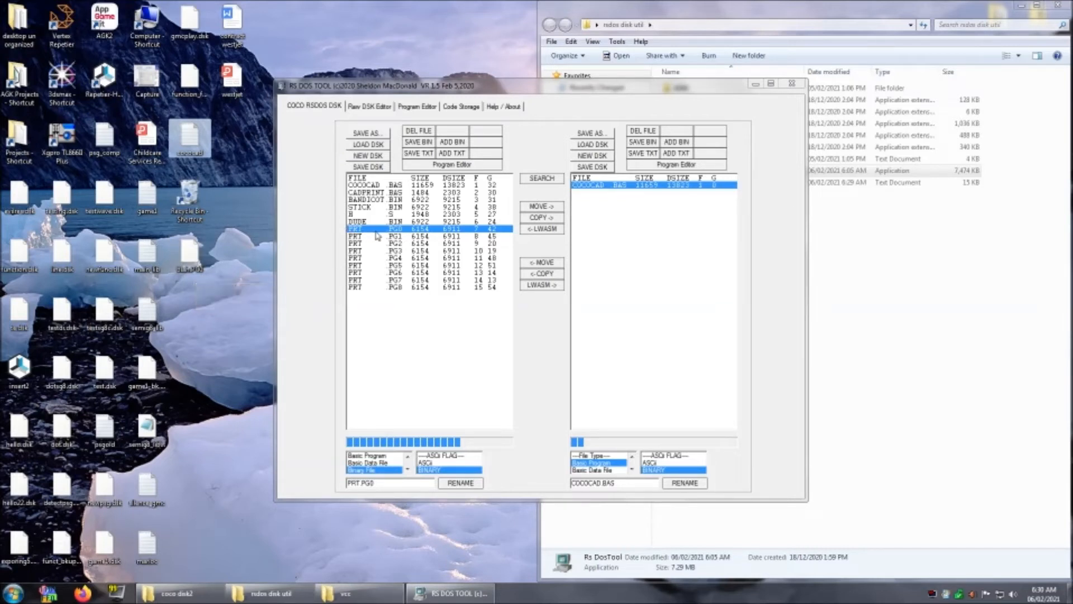
pyautogui.click(188, 267)
pyautogui.click(192, 269)
pyautogui.press('BackSpace')
pyautogui.press('BackSpace')
pyautogui.press('BackSpace')
pyautogui.press('BackSpace')
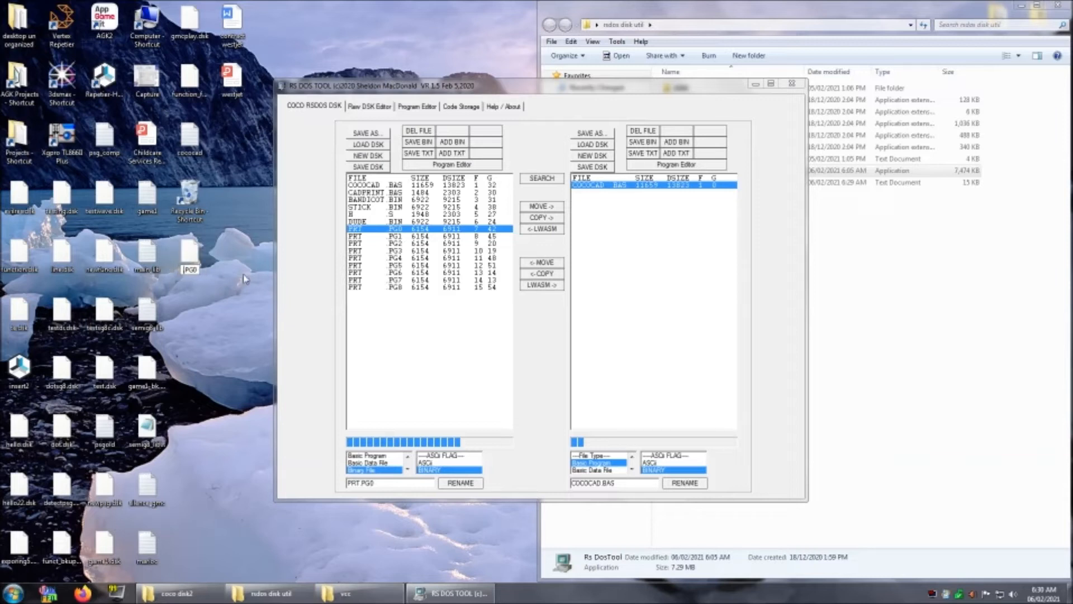
pyautogui.write('prt')
pyautogui.press('Return')
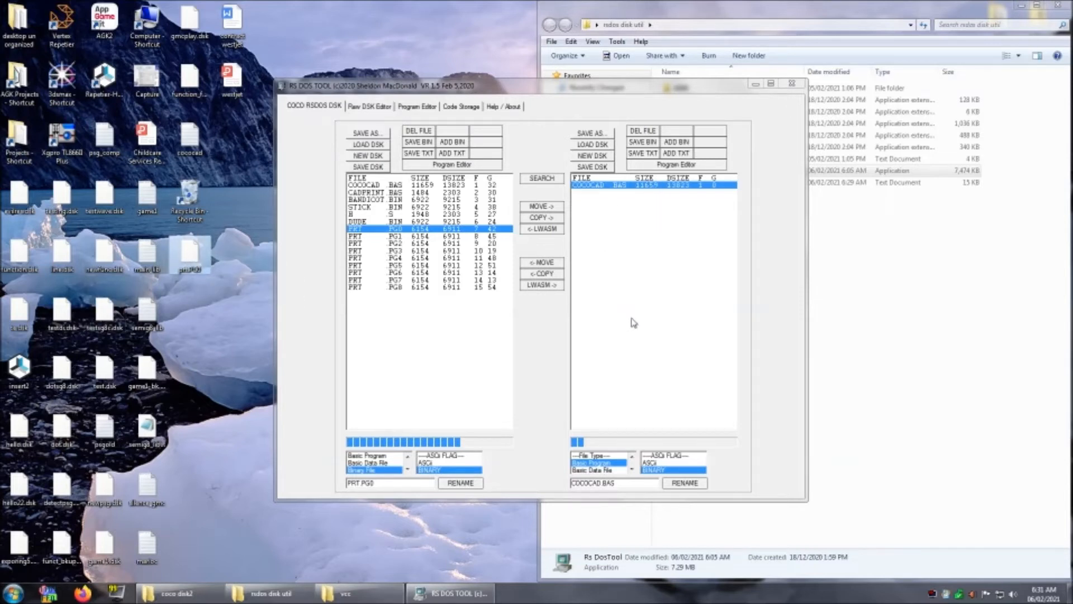
# Add the prt.PG0 file from the Desktop to the second disk as a binary file
pyautogui.click(662, 286)
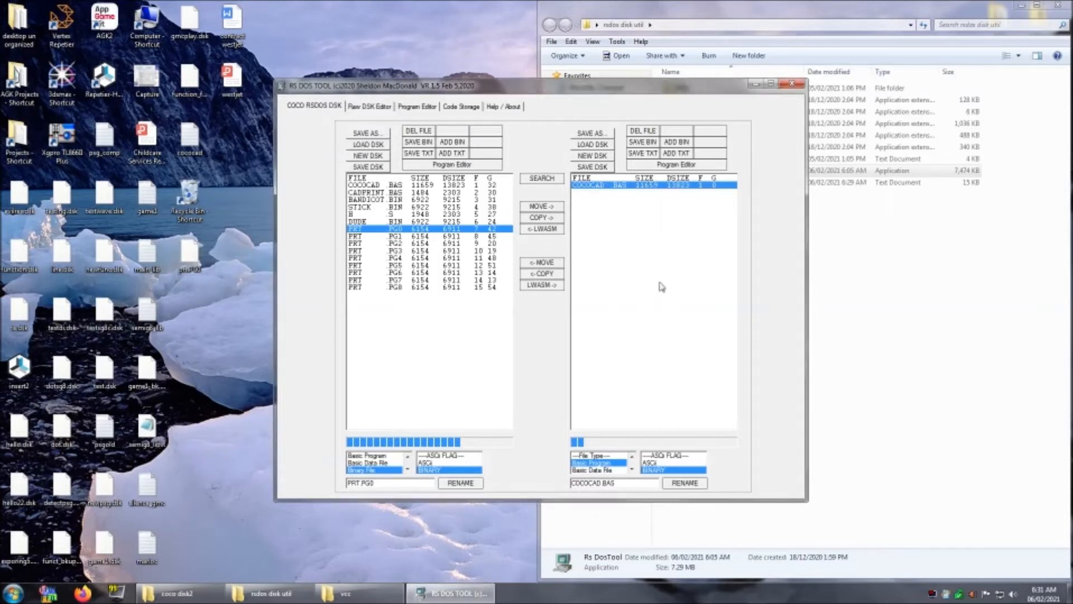
pyautogui.click(680, 144)
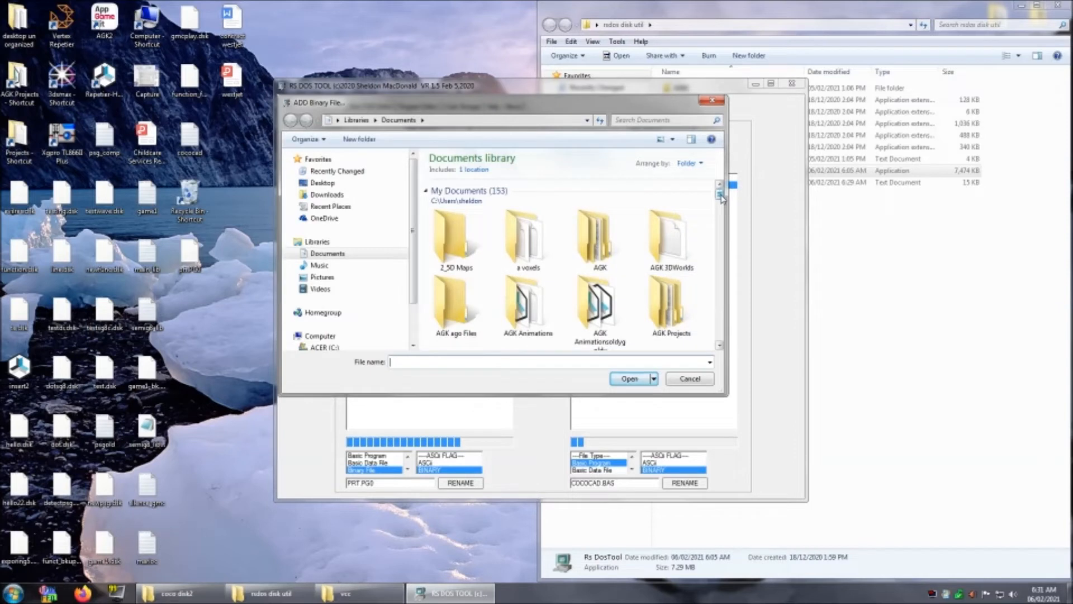
pyautogui.scroll(-10, 610, 201)
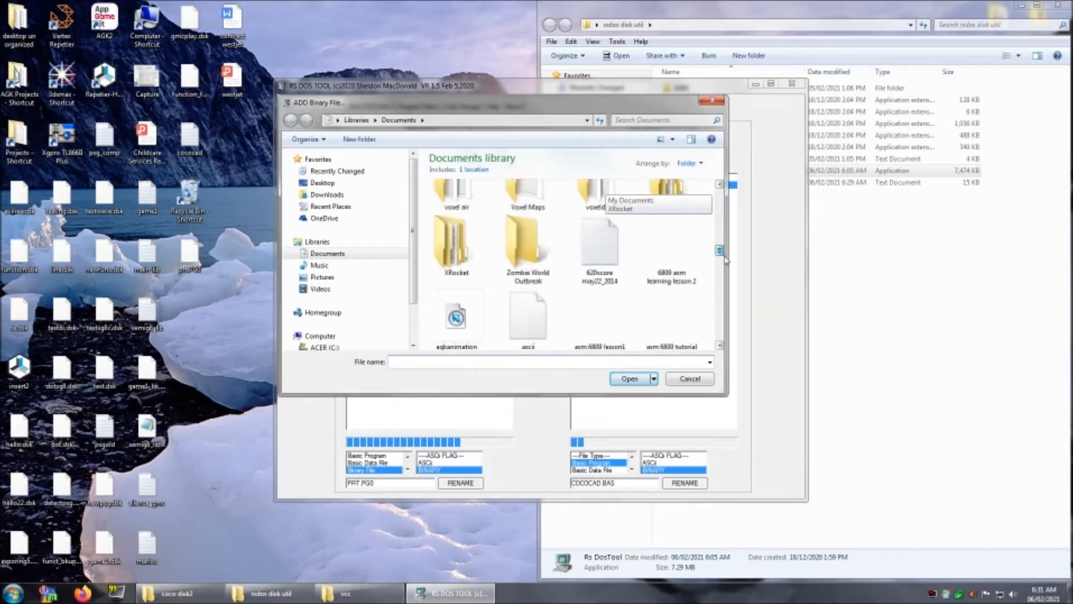
pyautogui.click(322, 183)
pyautogui.moveTo(720, 180); pyautogui.dragTo(730, 302)
pyautogui.click(475, 210)
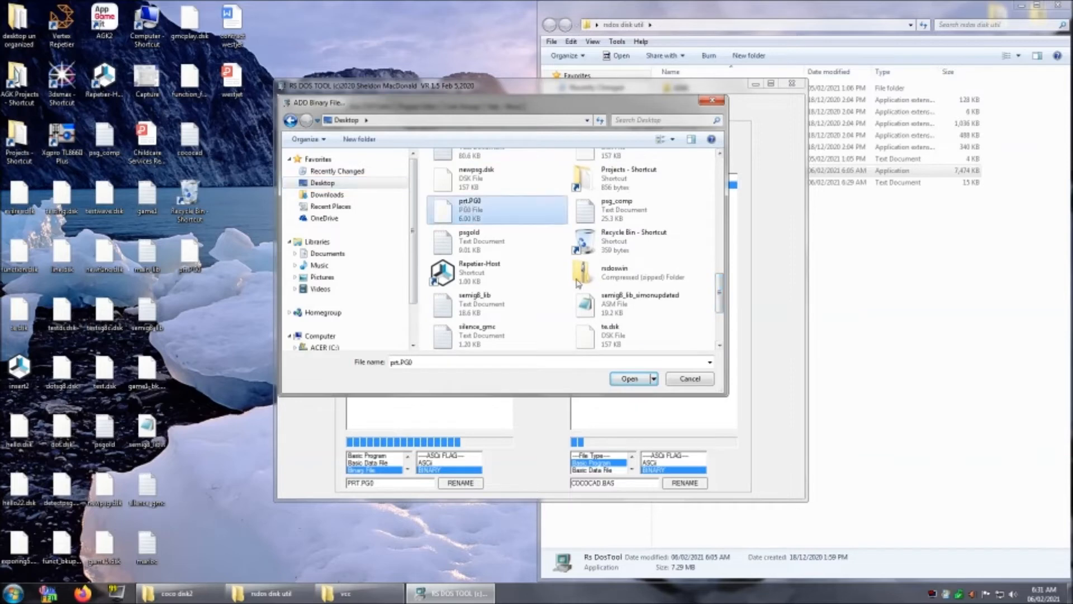
pyautogui.click(629, 379)
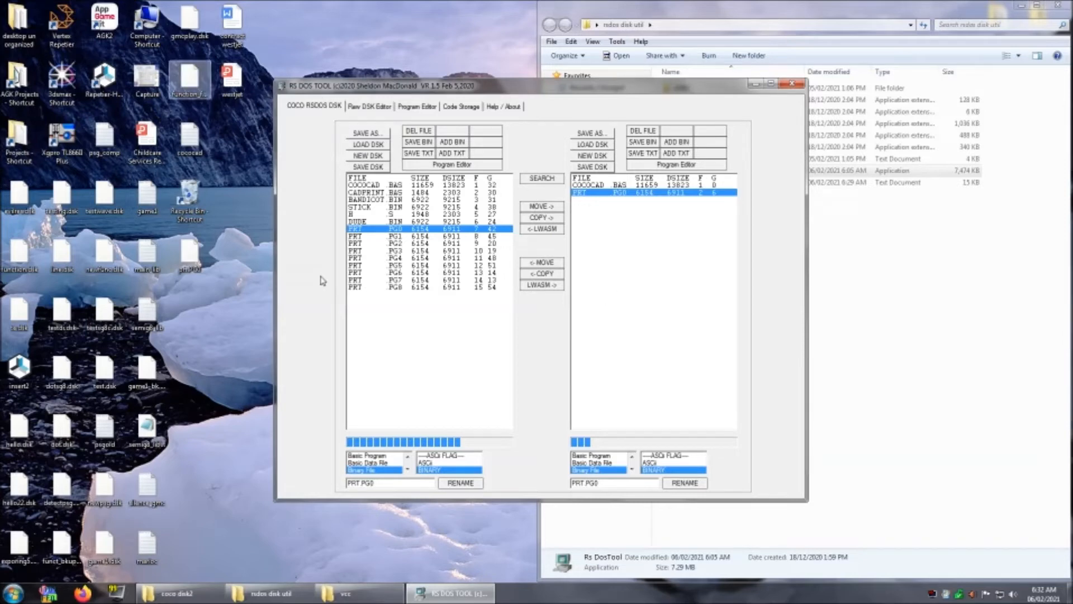
# Load game1_bk.dsk from the Desktop as the first disk and check the file types of GAME.ASM and GAME.BIN
pyautogui.click(368, 145)
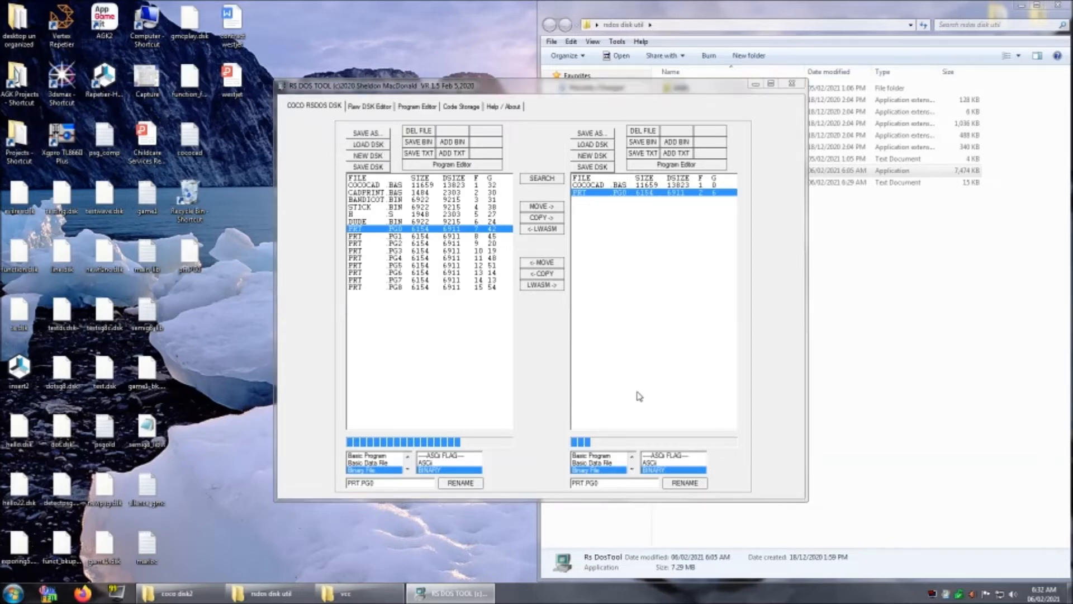
pyautogui.click(330, 183)
pyautogui.scroll(-4, 689, 233)
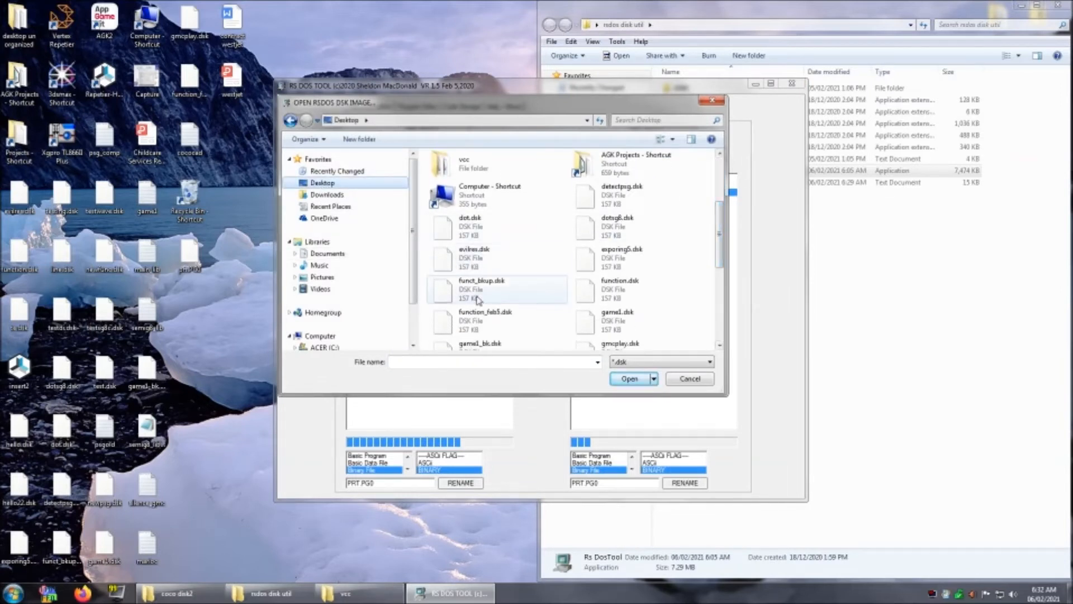
pyautogui.click(484, 345)
pyautogui.click(629, 379)
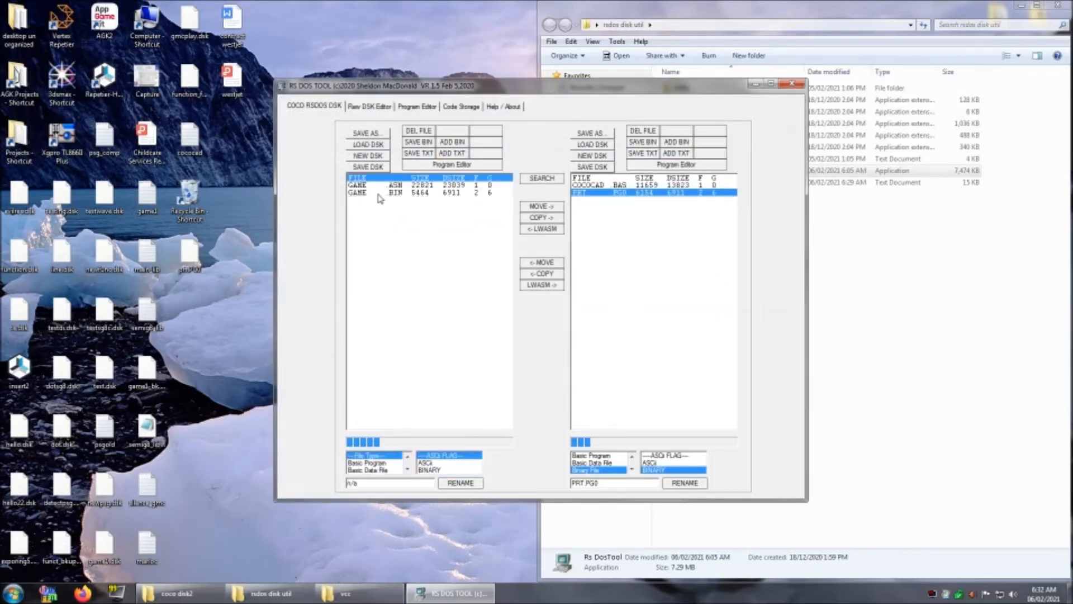
pyautogui.click(370, 186)
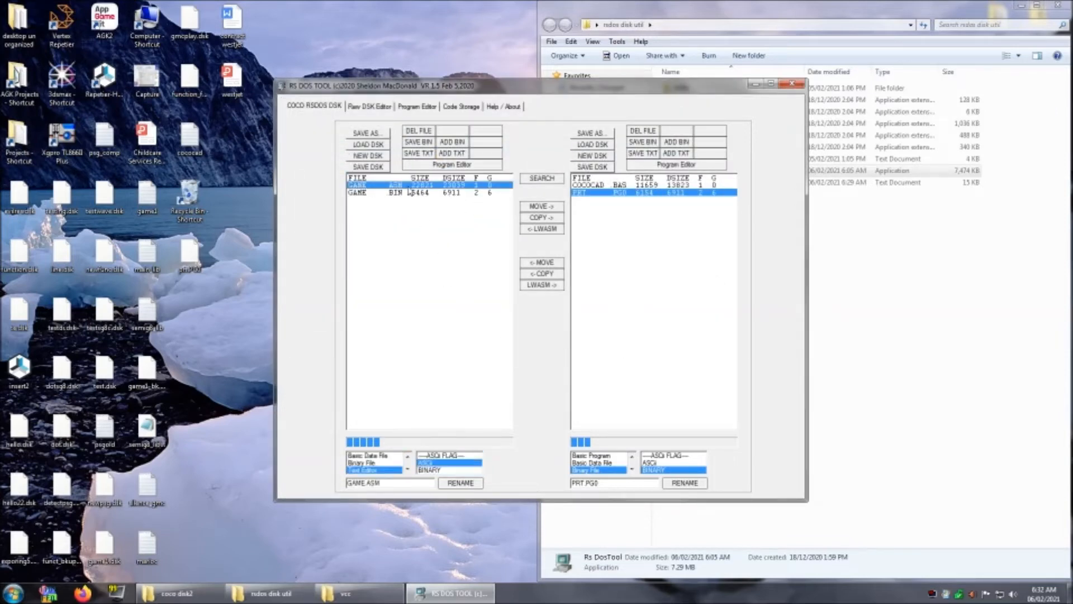
pyautogui.click(369, 192)
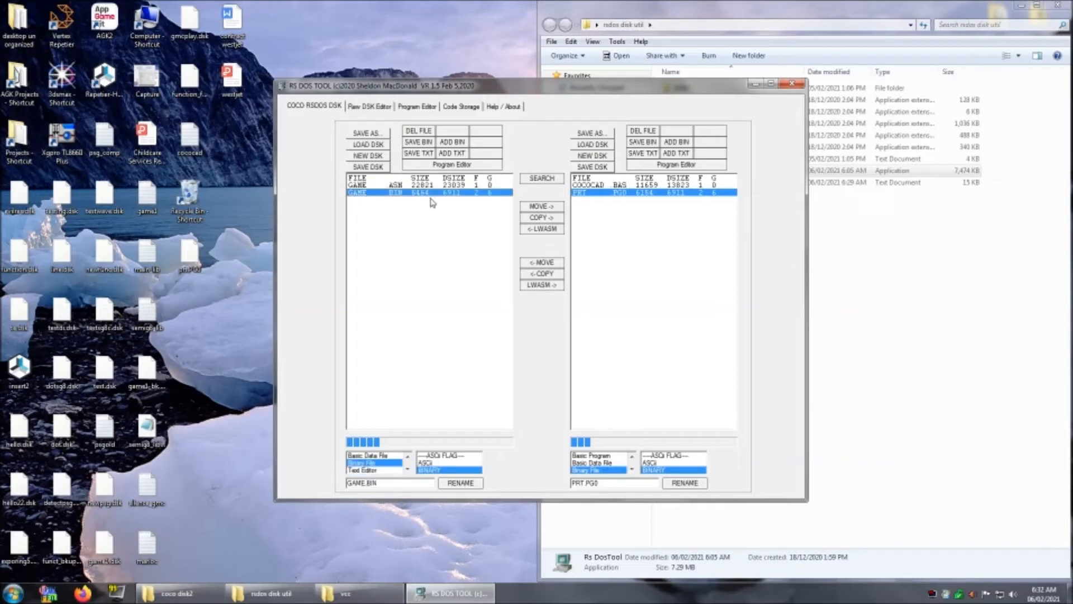
# Export GAME.ASM from the first disk as a text file named game on the Desktop, with the line numbers removed
pyautogui.click(360, 187)
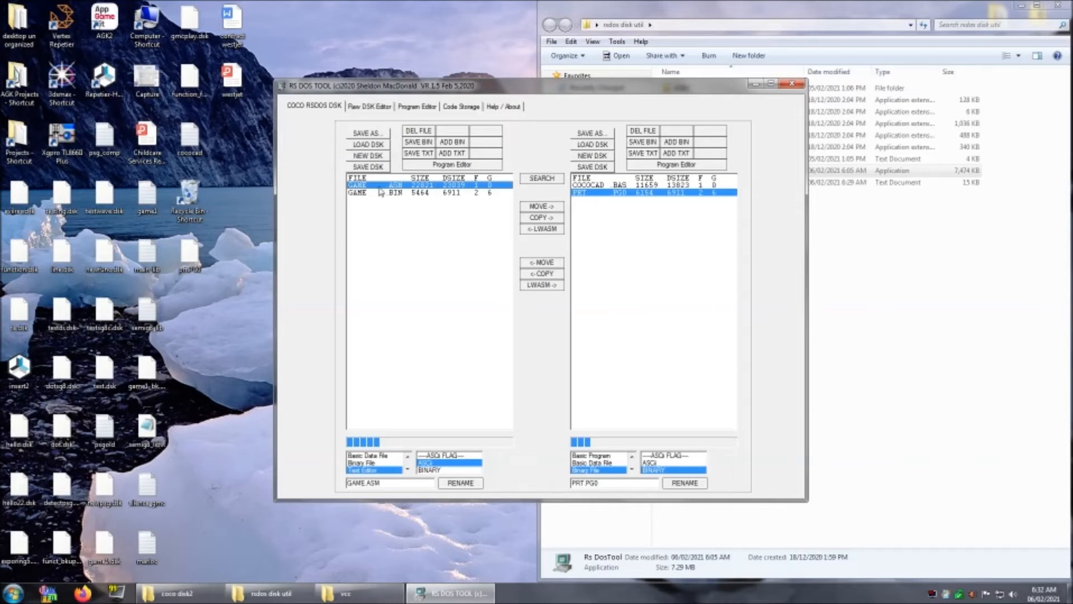
pyautogui.click(426, 161)
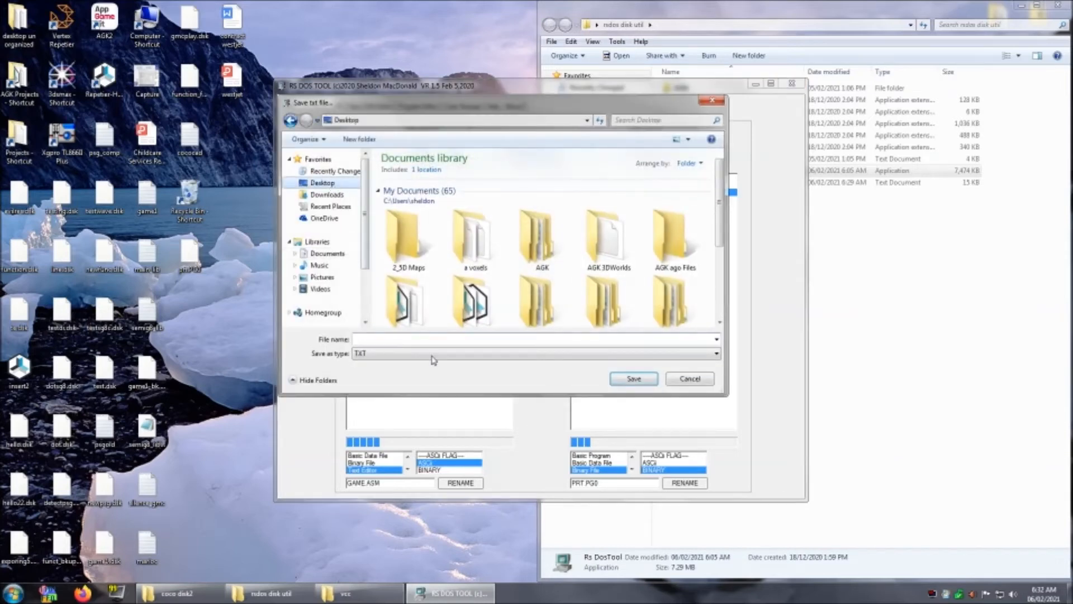
pyautogui.write('game')
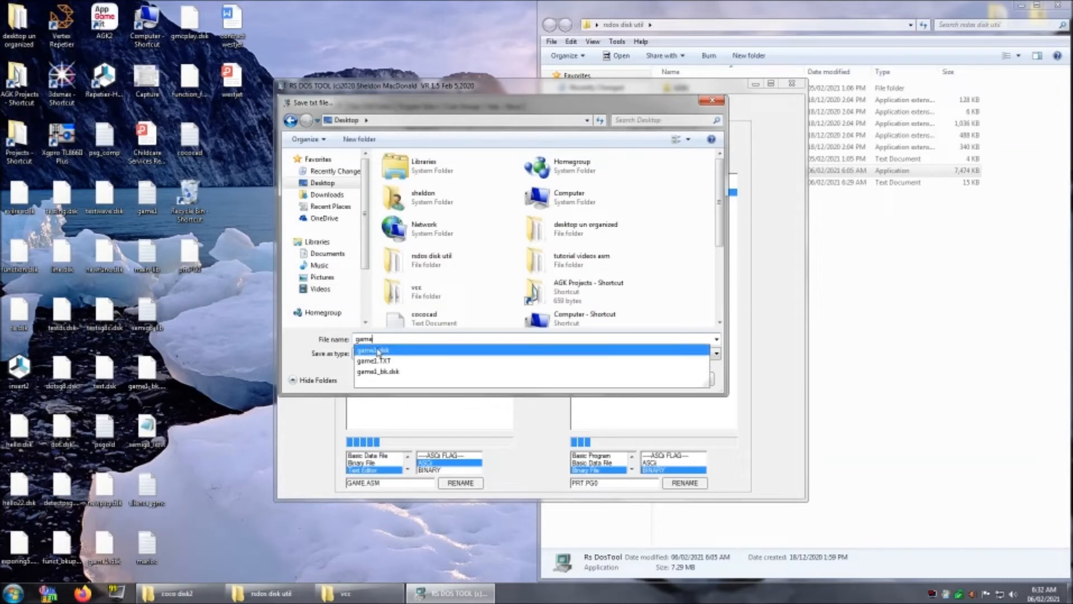
pyautogui.click(308, 354)
pyautogui.click(633, 379)
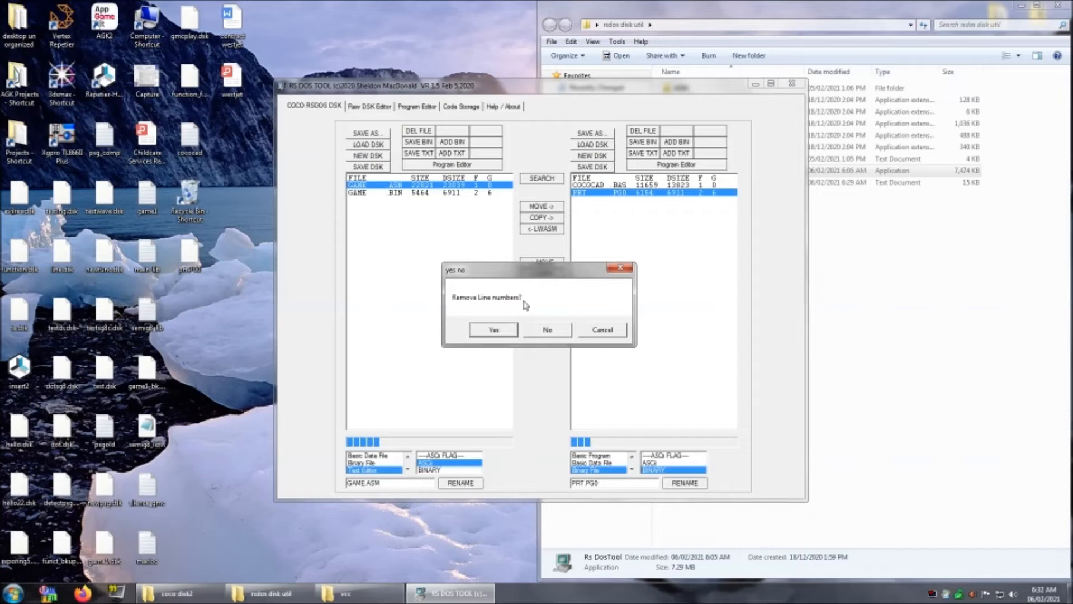
pyautogui.click(493, 330)
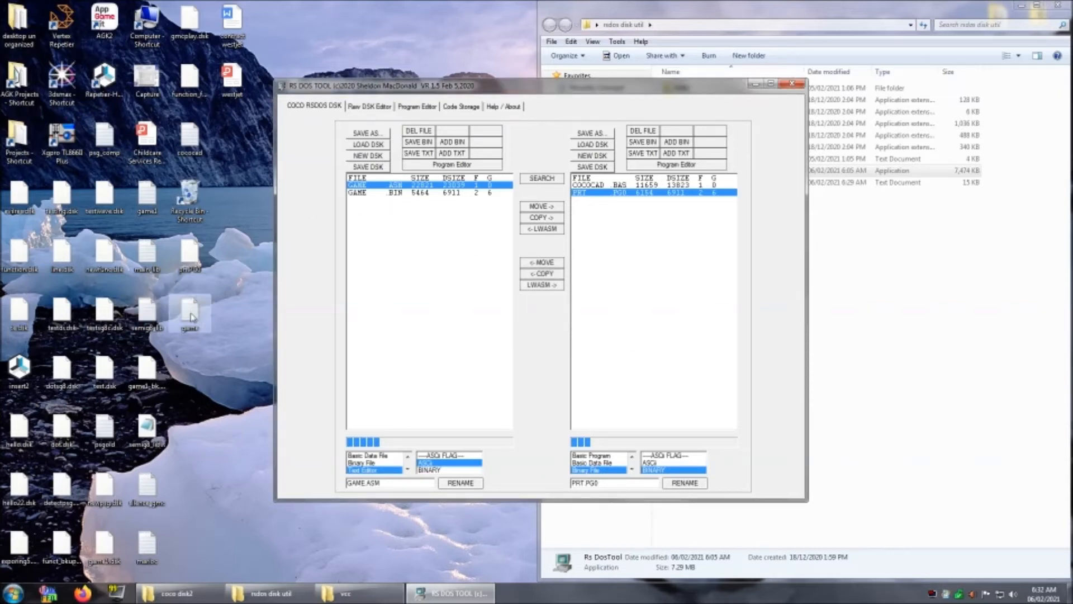
# Open the exported game text file from the Desktop in Notepad, examine its assembly source and close it
pyautogui.click(191, 316)
pyautogui.doubleClick(190, 316)
pyautogui.moveTo(530, 31); pyautogui.dragTo(1, 83)
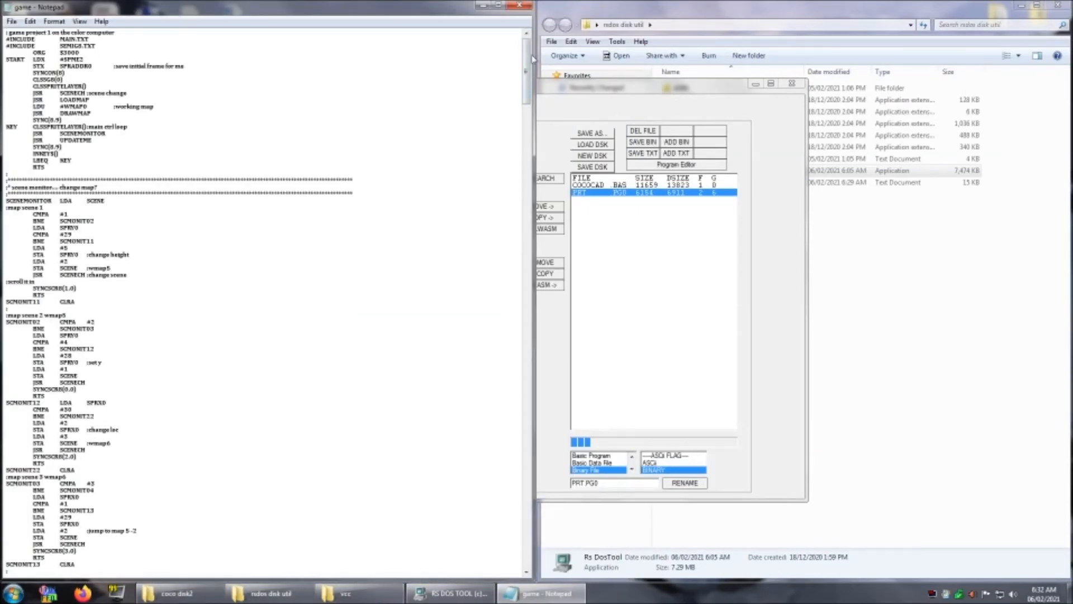
pyautogui.moveTo(525, 34); pyautogui.dragTo(526, 96)
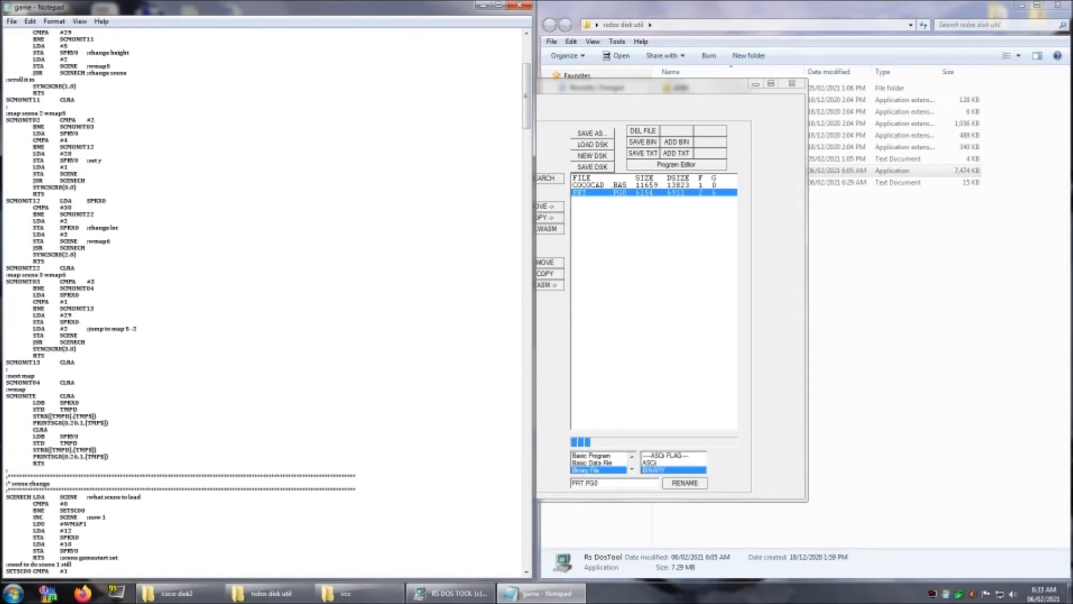
pyautogui.click(527, 6)
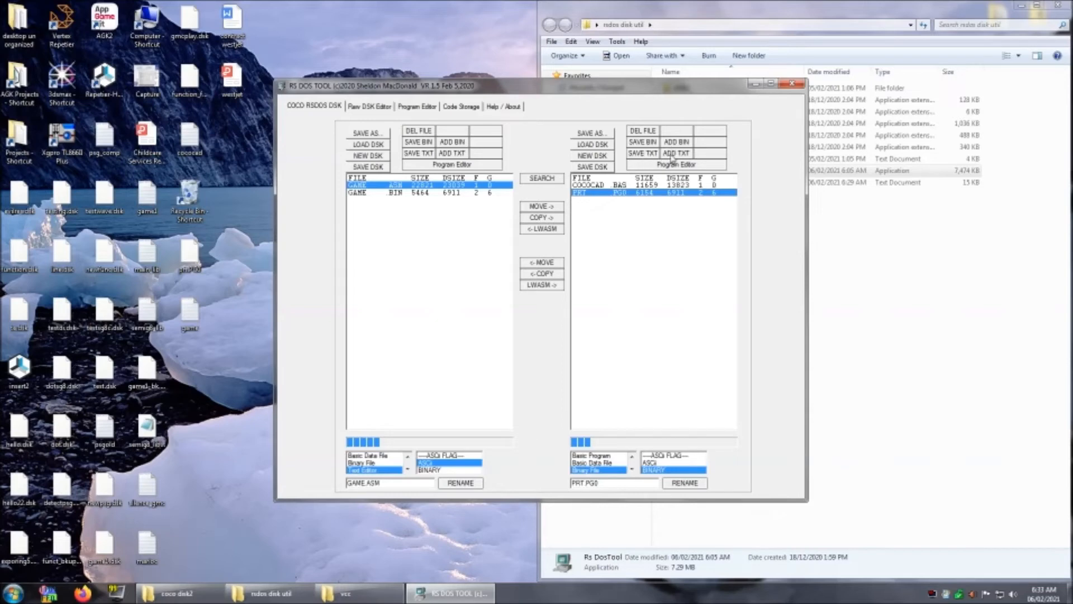
# Add the game text file from the Desktop to the second disk as GAME.ASM, an assembly text file rather than a Basic program
pyautogui.click(672, 156)
pyautogui.click(323, 183)
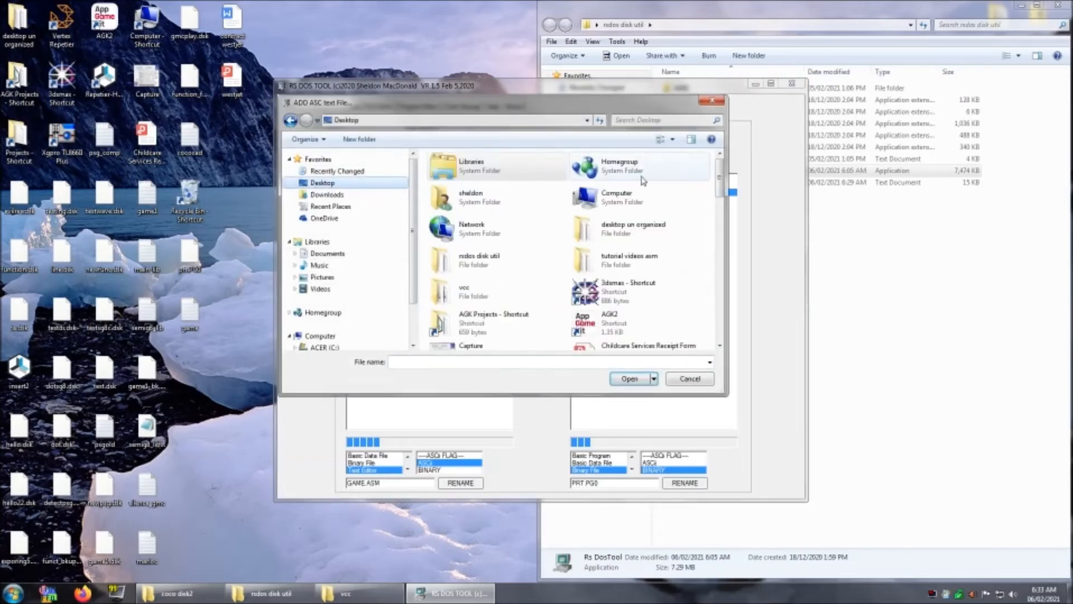
pyautogui.moveTo(721, 177); pyautogui.dragTo(727, 234)
pyautogui.click(611, 240)
pyautogui.click(632, 383)
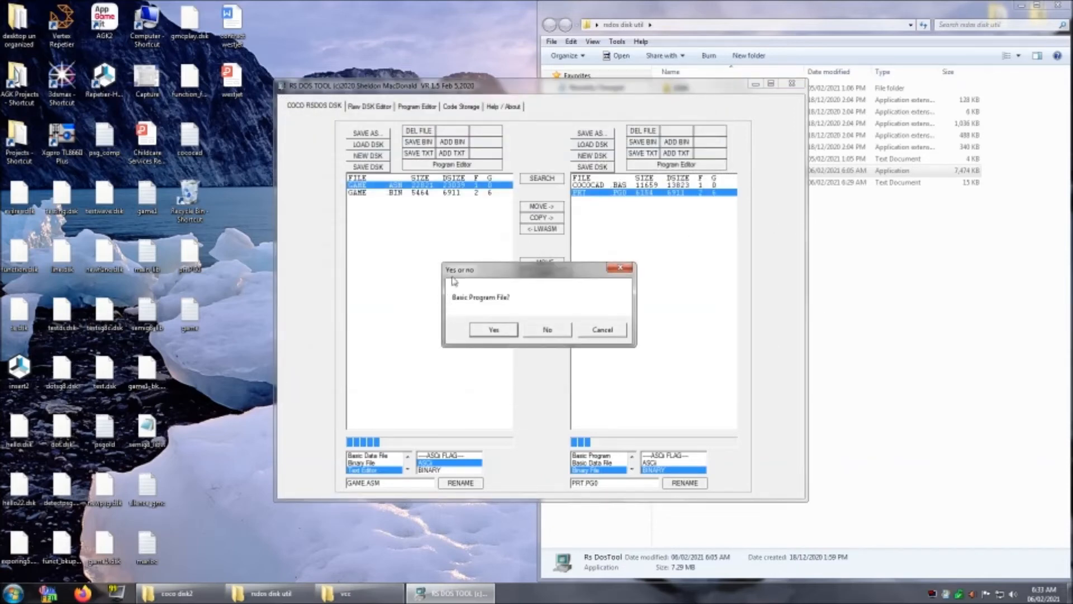
pyautogui.click(549, 330)
pyautogui.click(488, 331)
pyautogui.click(501, 333)
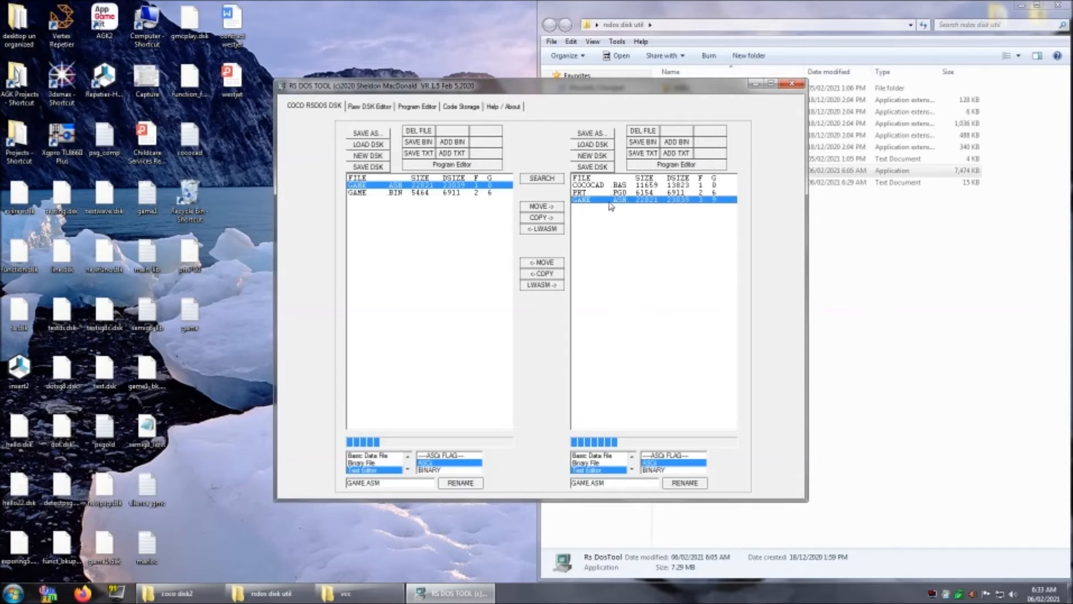
# Open the second disk's GAME.ASM in the Program Editor and look through its source down to the WMAP data
pyautogui.click(679, 165)
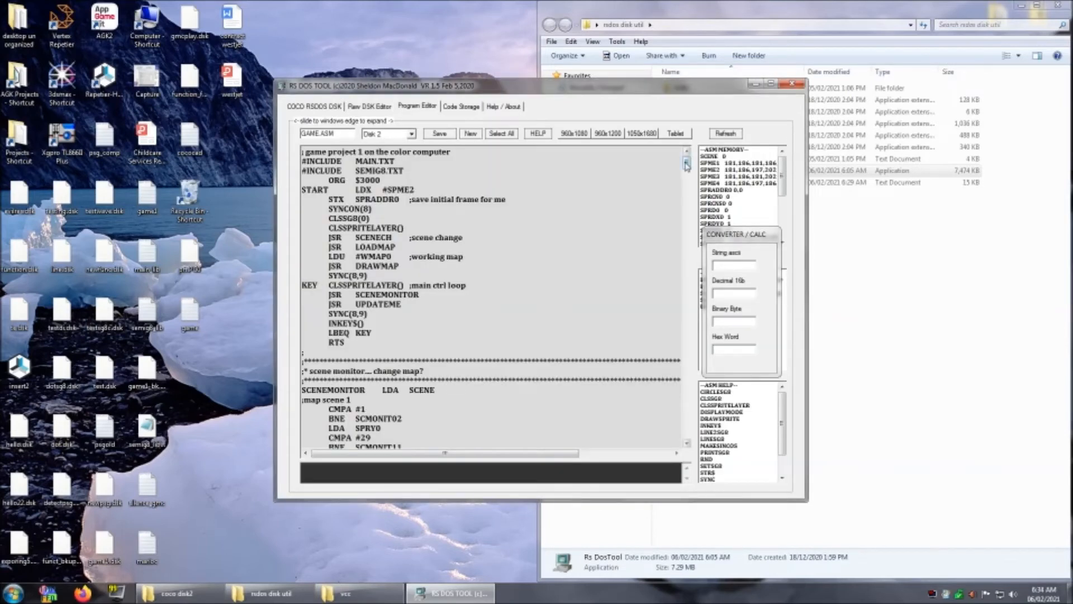
pyautogui.scroll(-15, 688, 210)
pyautogui.scroll(-20, 687, 210)
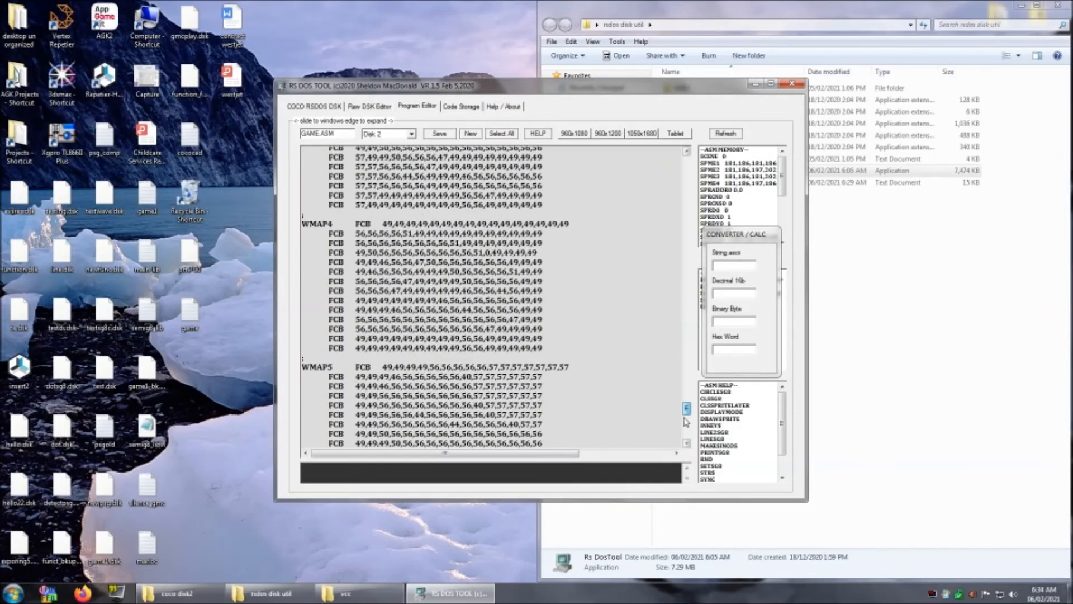
# Save GAME.ASM to the second disk and assemble it there with LWASM, with file header, output to disk and overwrite files enabled
pyautogui.scroll(20, 691, 272)
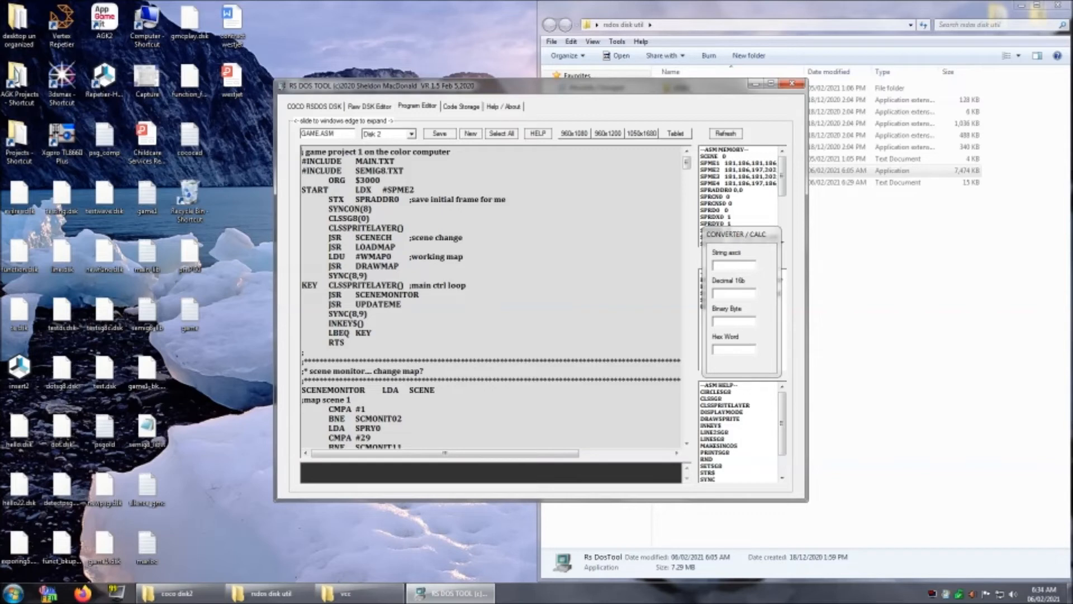
pyautogui.click(441, 134)
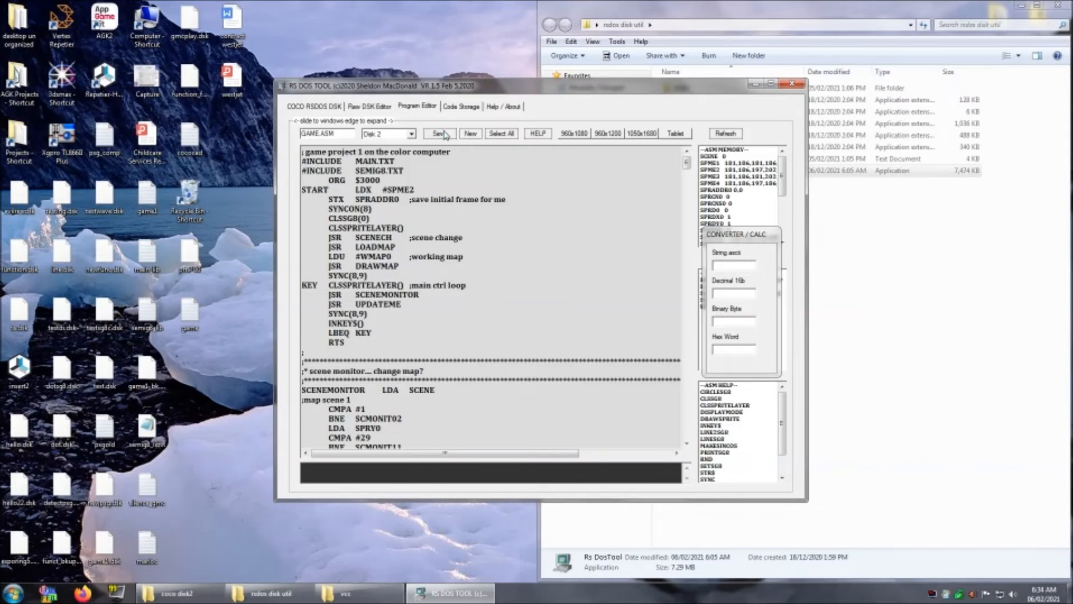
pyautogui.click(621, 185)
pyautogui.click(620, 200)
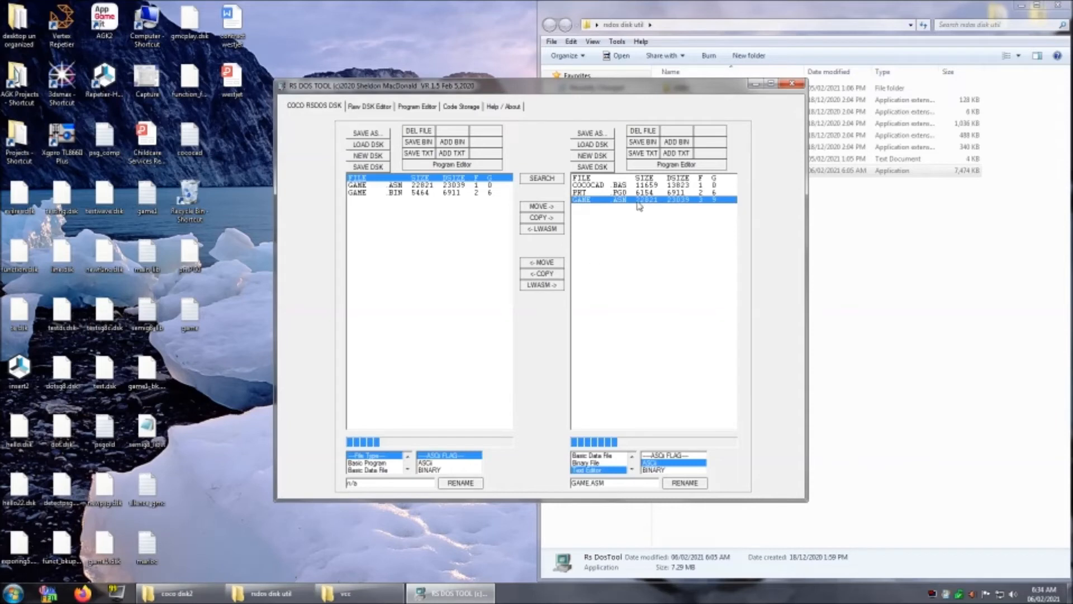
pyautogui.click(540, 286)
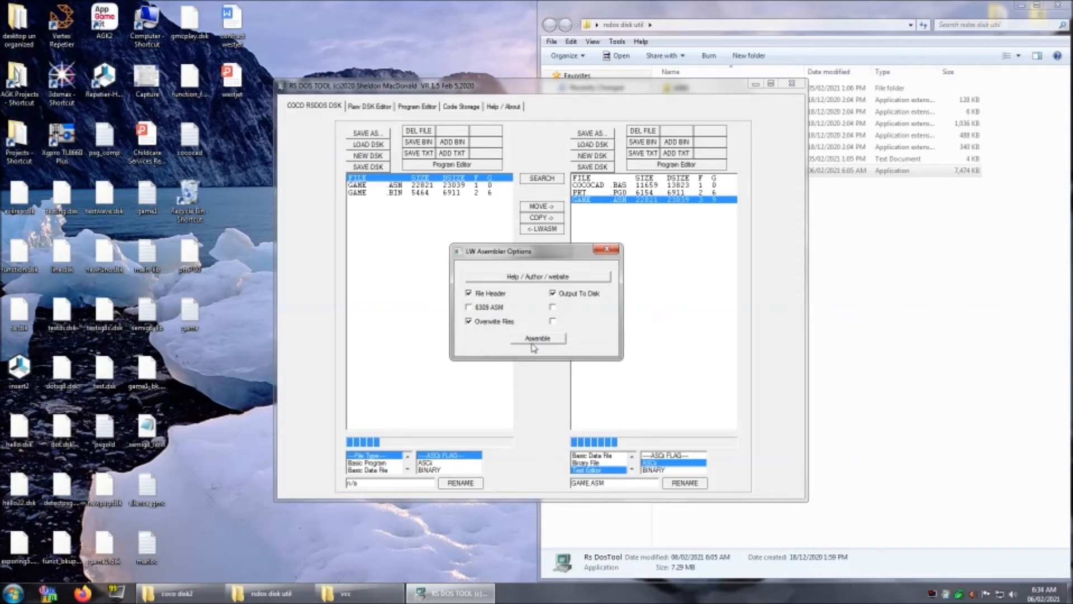
pyautogui.click(552, 341)
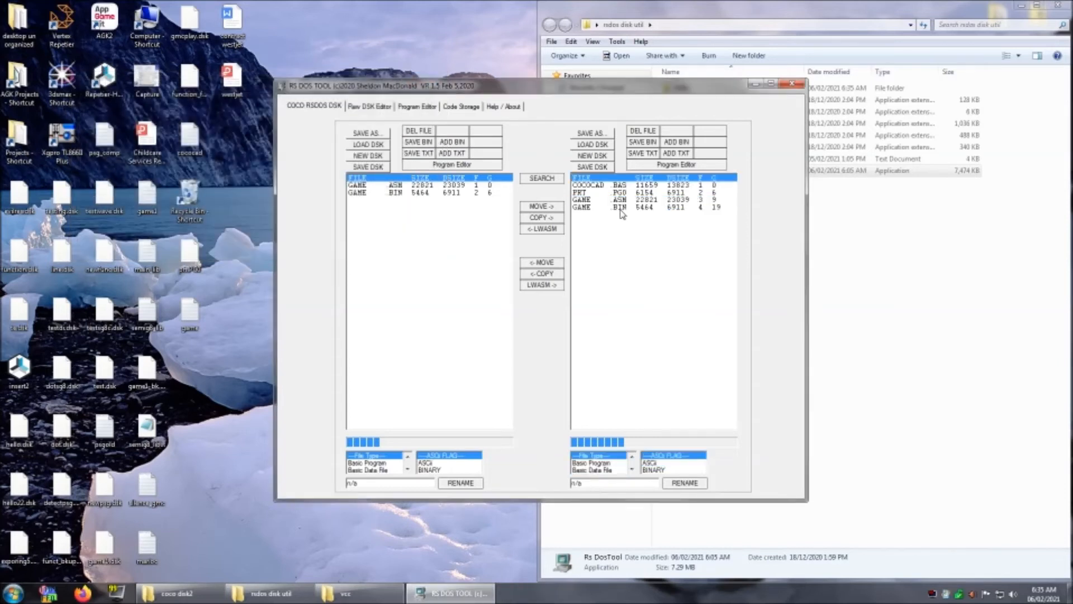
# Introduce a bad opcode in the second disk's GAME.ASM by changing LDX to LDH on the START line, and save it
pyautogui.click(620, 208)
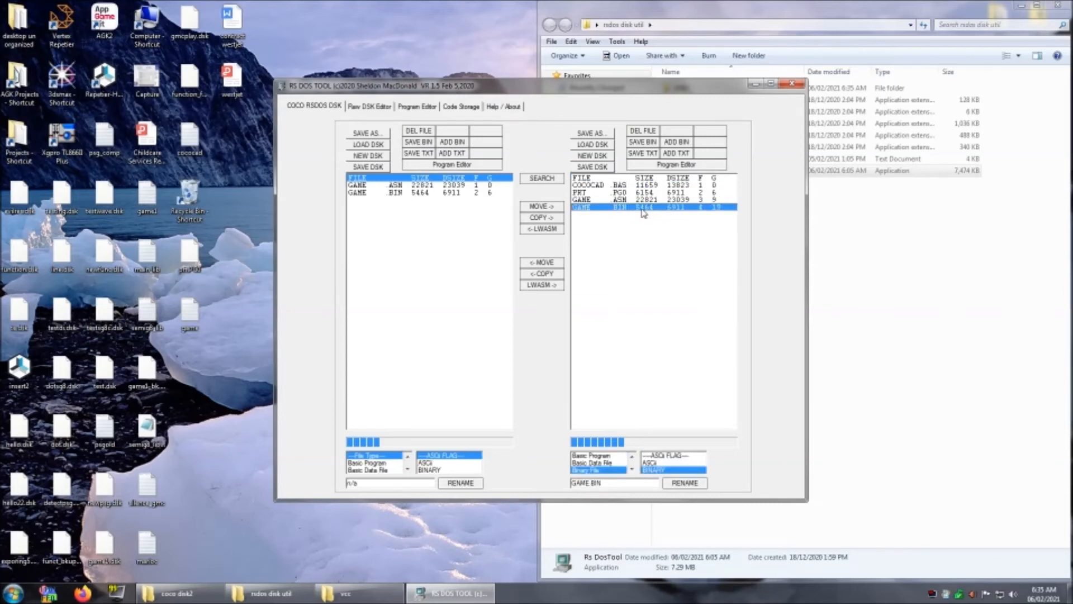
pyautogui.click(579, 200)
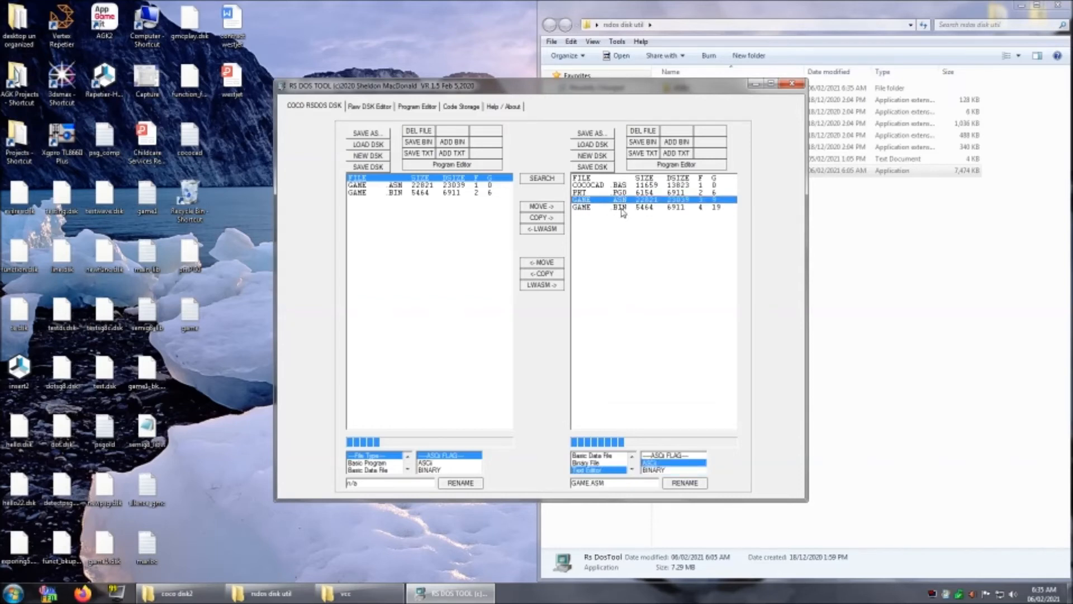
pyautogui.click(660, 165)
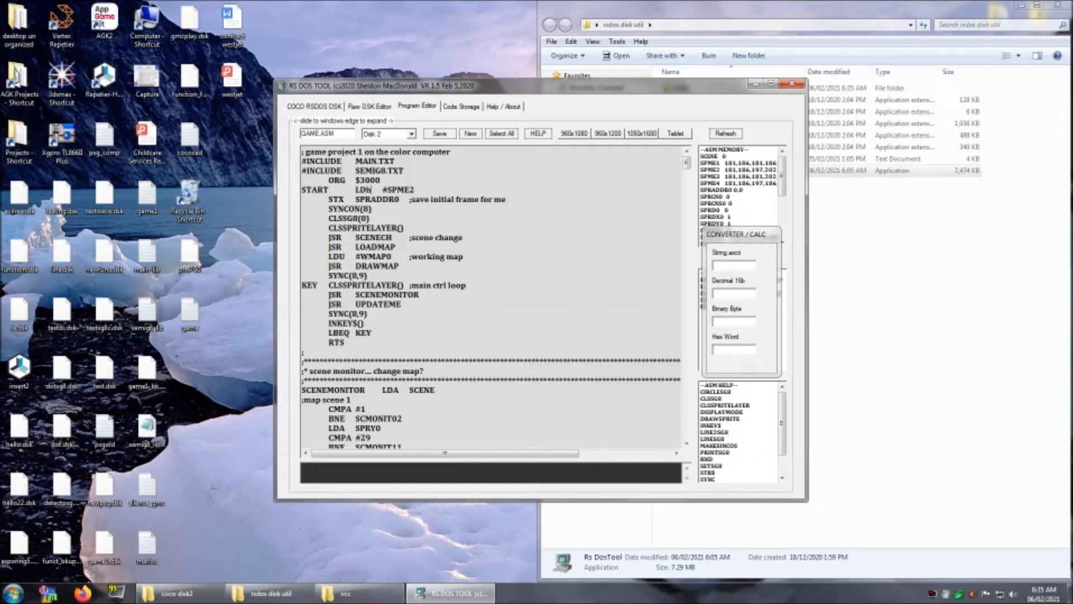
pyautogui.click(441, 133)
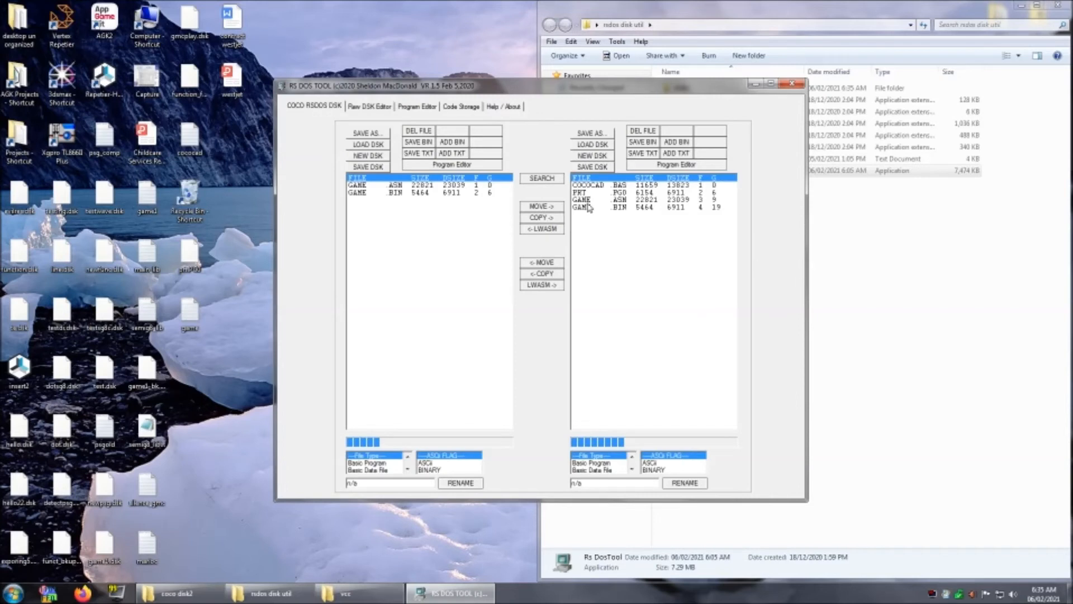
# Try to assemble the second disk's edited GAME.ASM with LWASM and go to error line 5 in the source
pyautogui.click(596, 201)
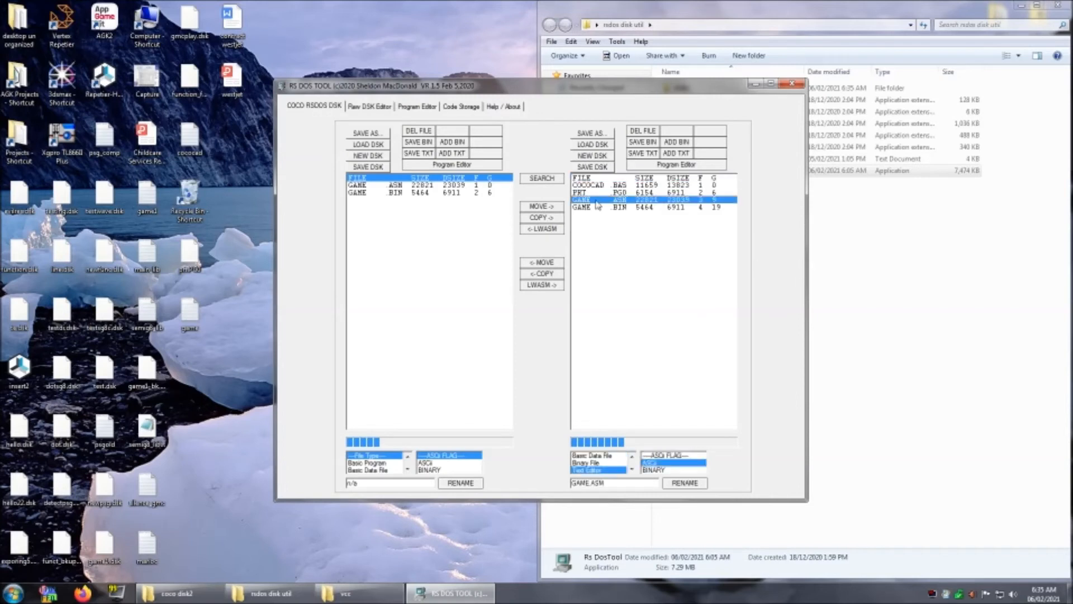
pyautogui.click(542, 285)
pyautogui.click(538, 339)
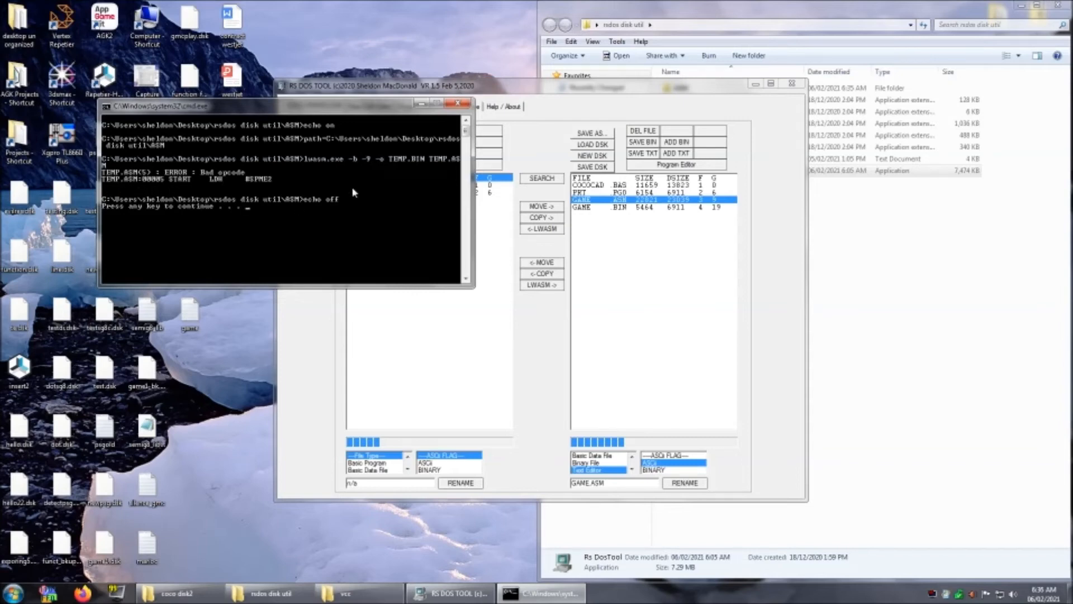
pyautogui.press('Return')
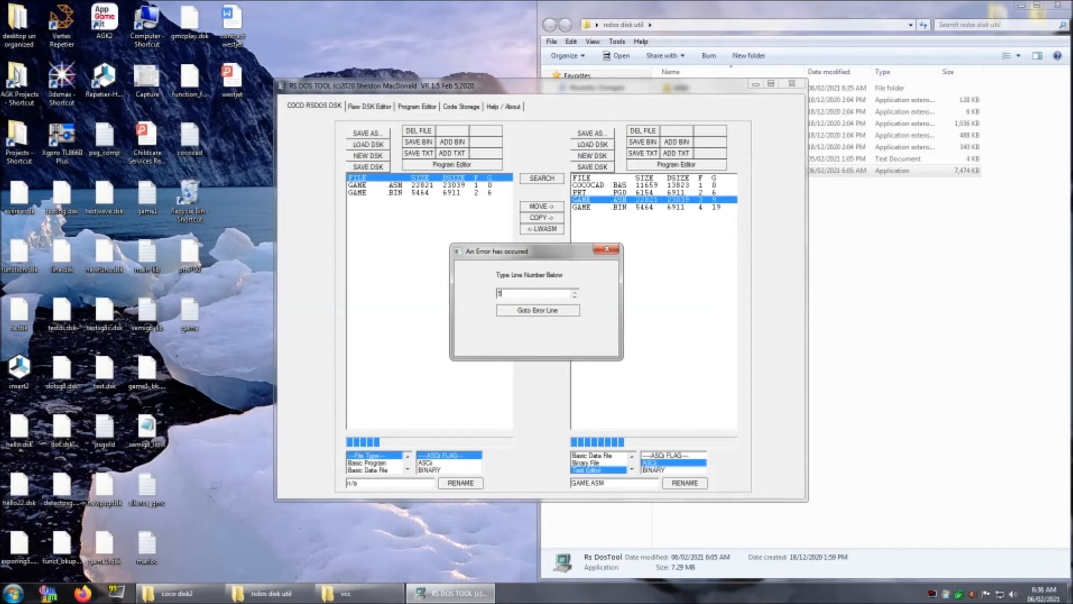
pyautogui.click(541, 311)
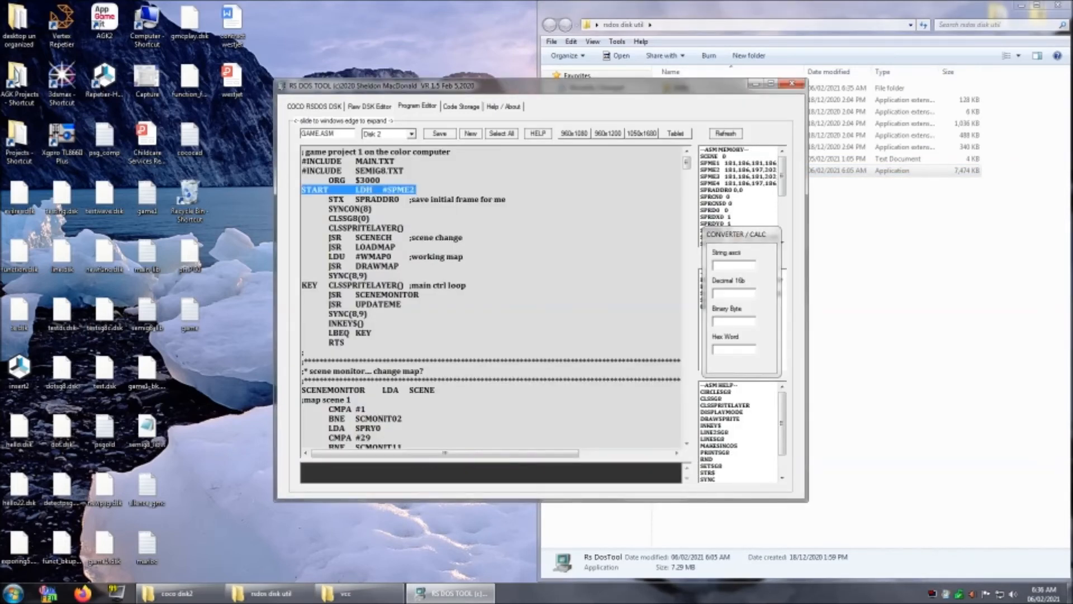
pyautogui.click(375, 193)
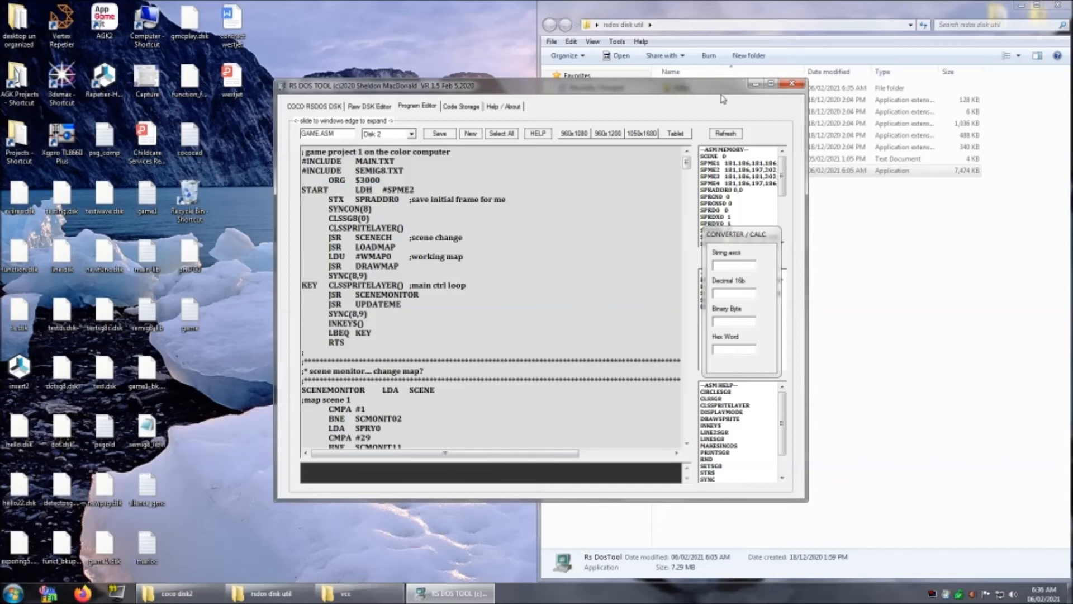
# Move PRT.PG0 from the second disk to the first and back again, and copy it to the first disk
pyautogui.click(317, 108)
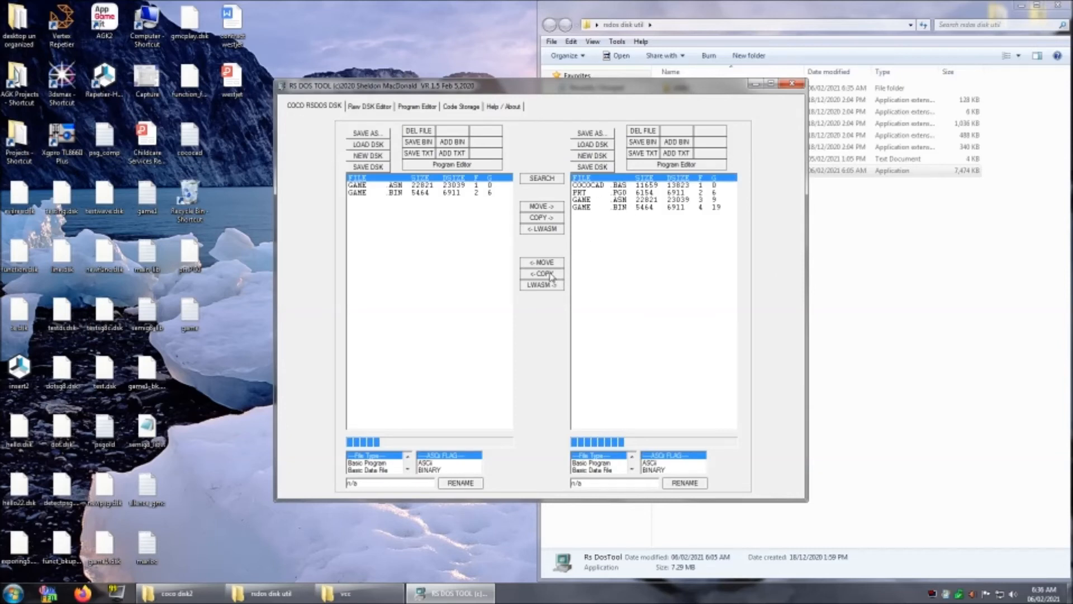
pyautogui.click(587, 208)
pyautogui.click(598, 200)
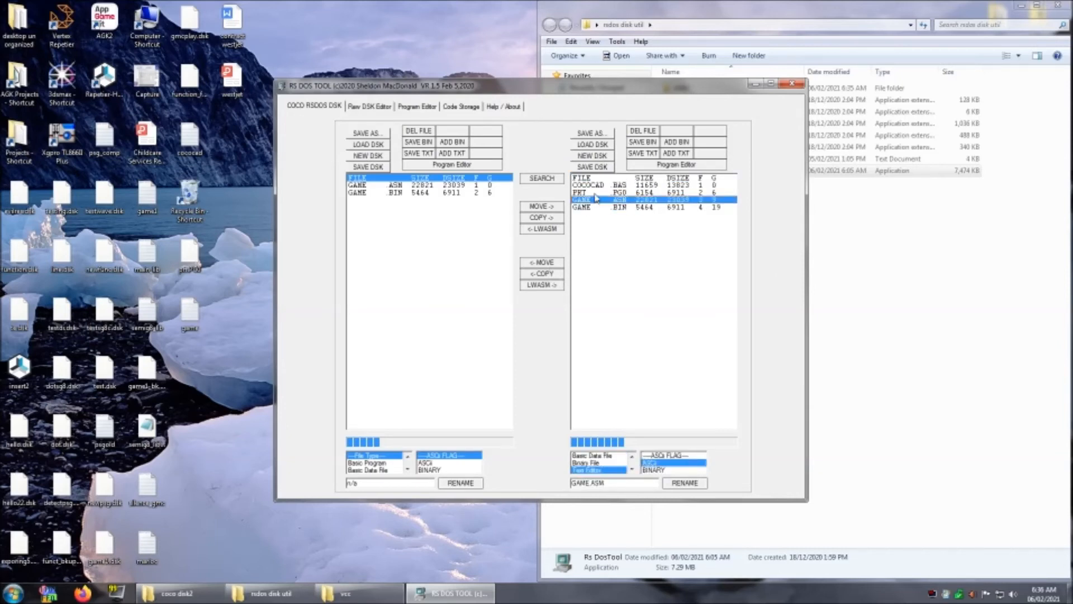
pyautogui.click(596, 193)
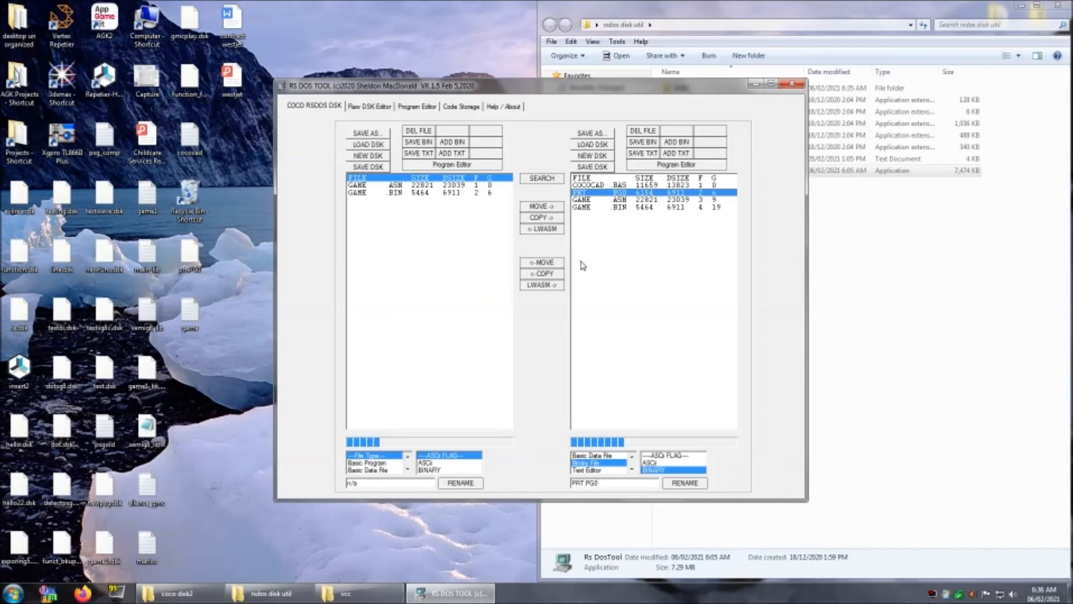
pyautogui.click(542, 264)
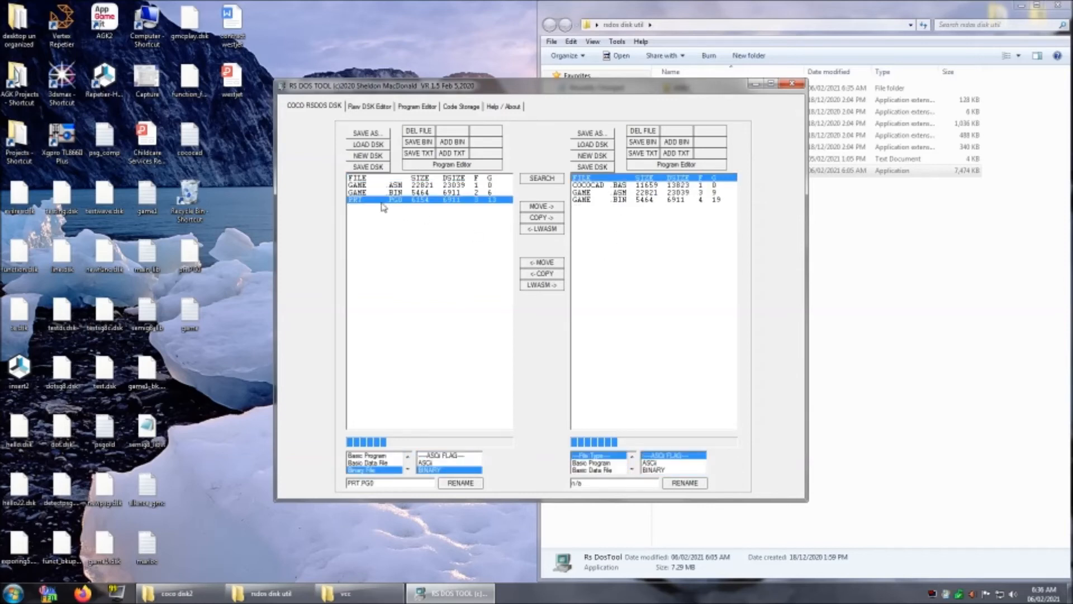
pyautogui.click(551, 206)
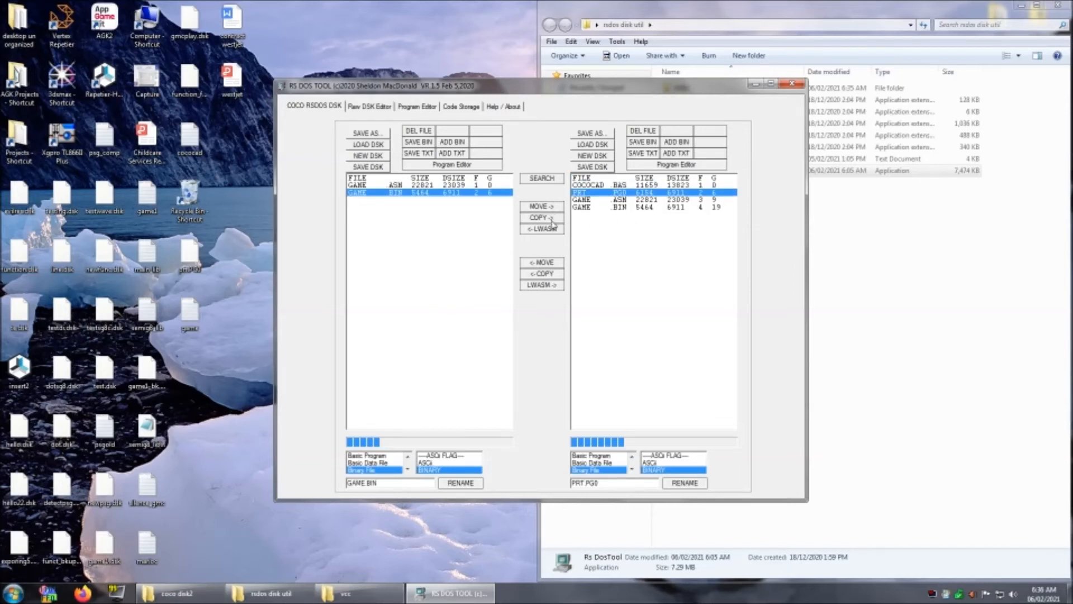
pyautogui.click(550, 275)
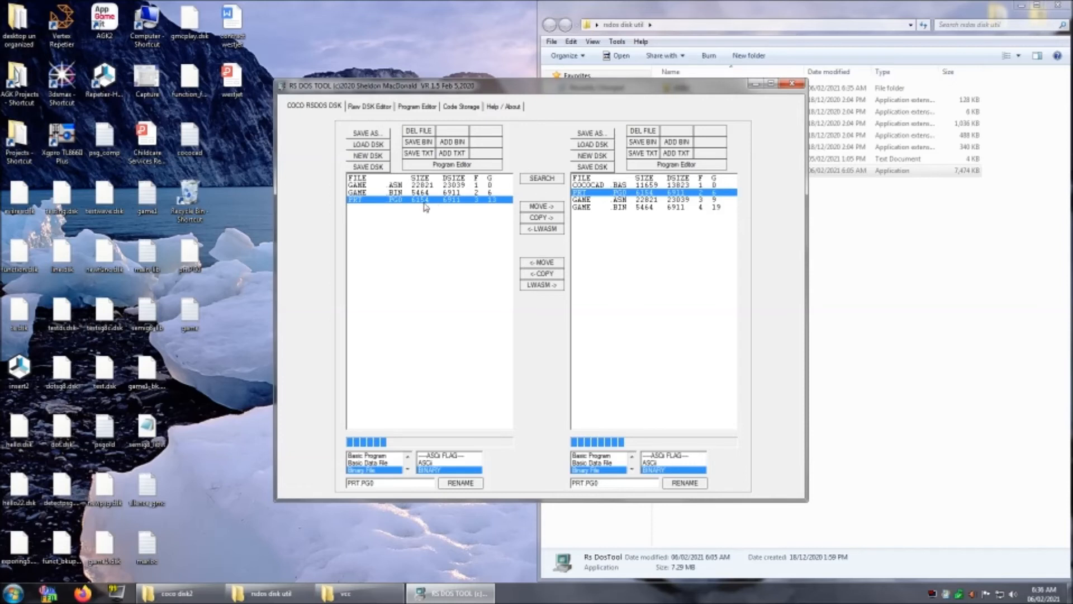
# Move GAME.ASM, GAME.BIN and PRT.PG0 from the first disk to the second disk
pyautogui.click(379, 186)
pyautogui.click(541, 206)
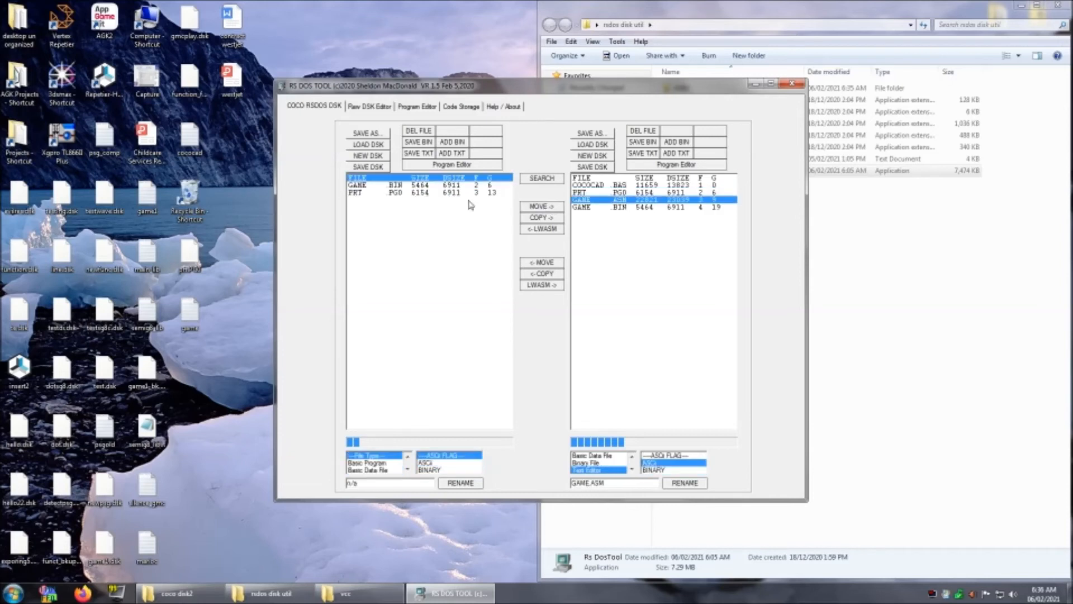
pyautogui.click(420, 186)
pyautogui.click(540, 207)
pyautogui.click(425, 186)
pyautogui.click(551, 207)
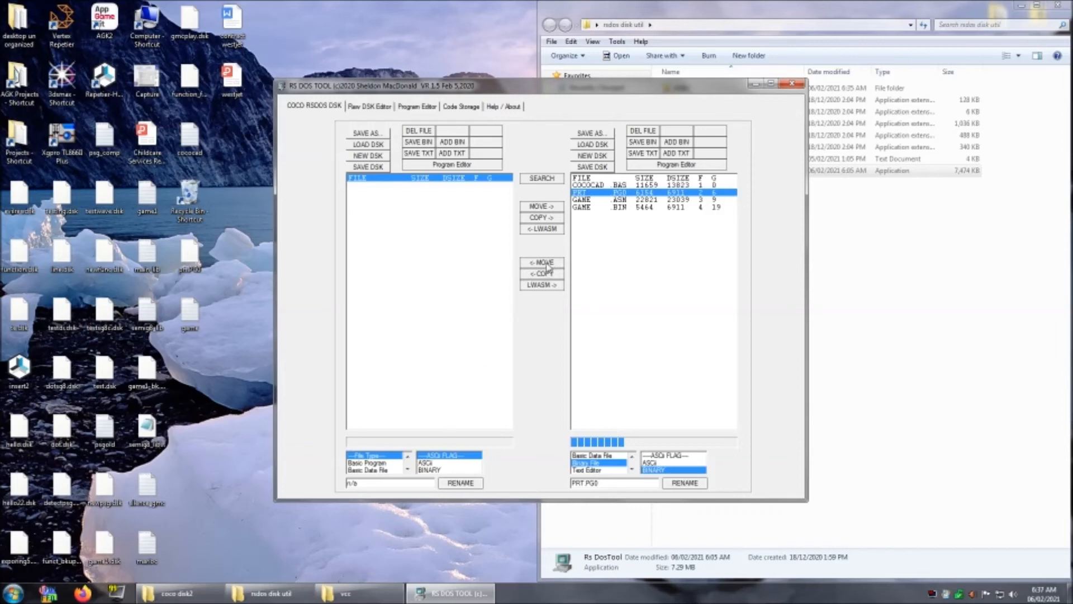
# Move GAME.ASM and GAME.BIN from the second disk to the first disk
pyautogui.click(587, 200)
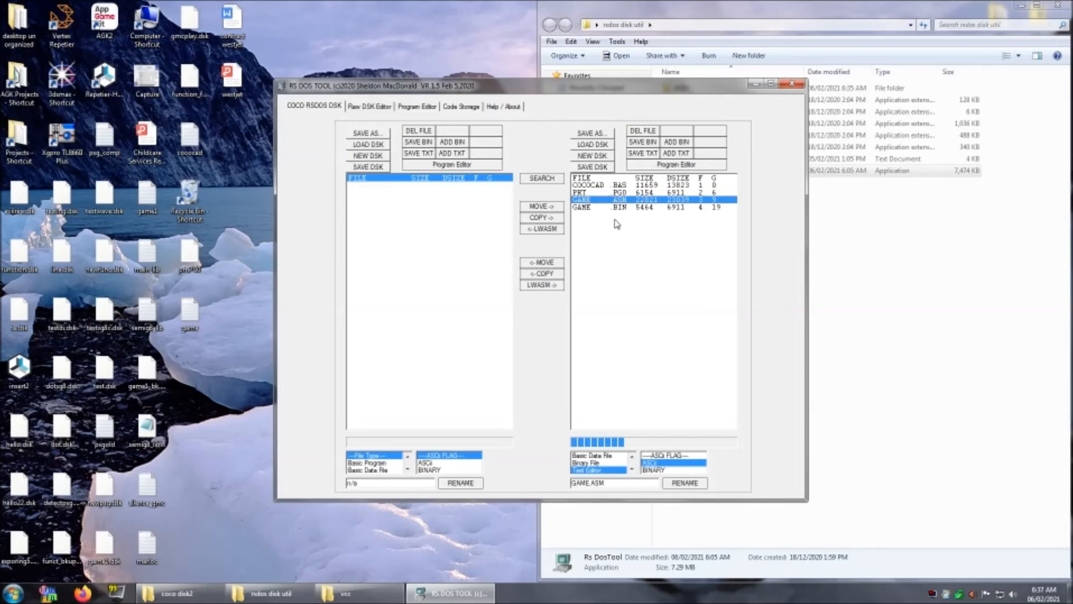
pyautogui.click(543, 262)
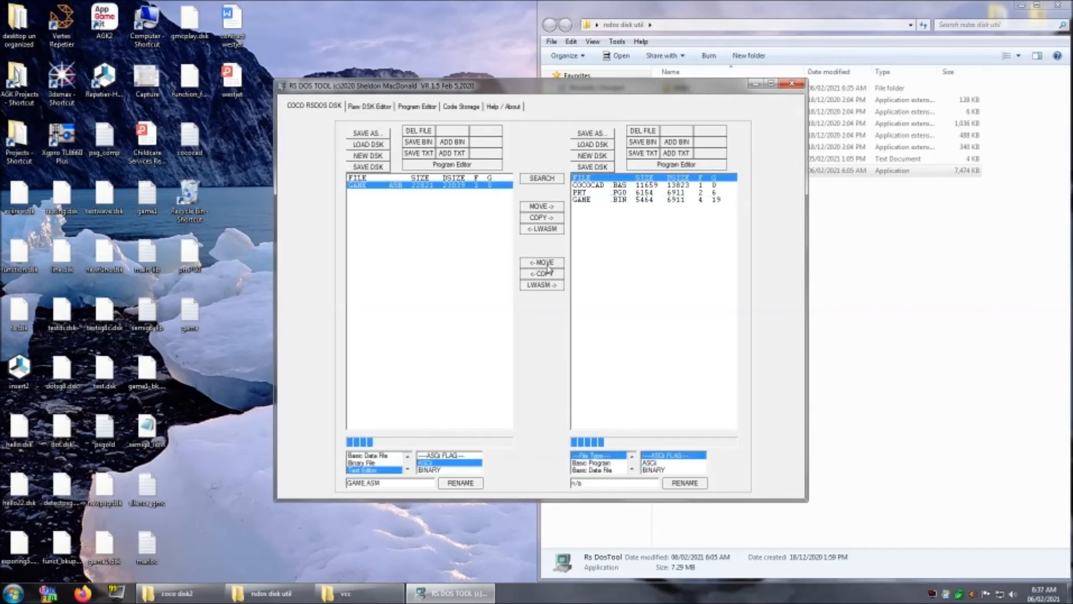
pyautogui.click(597, 200)
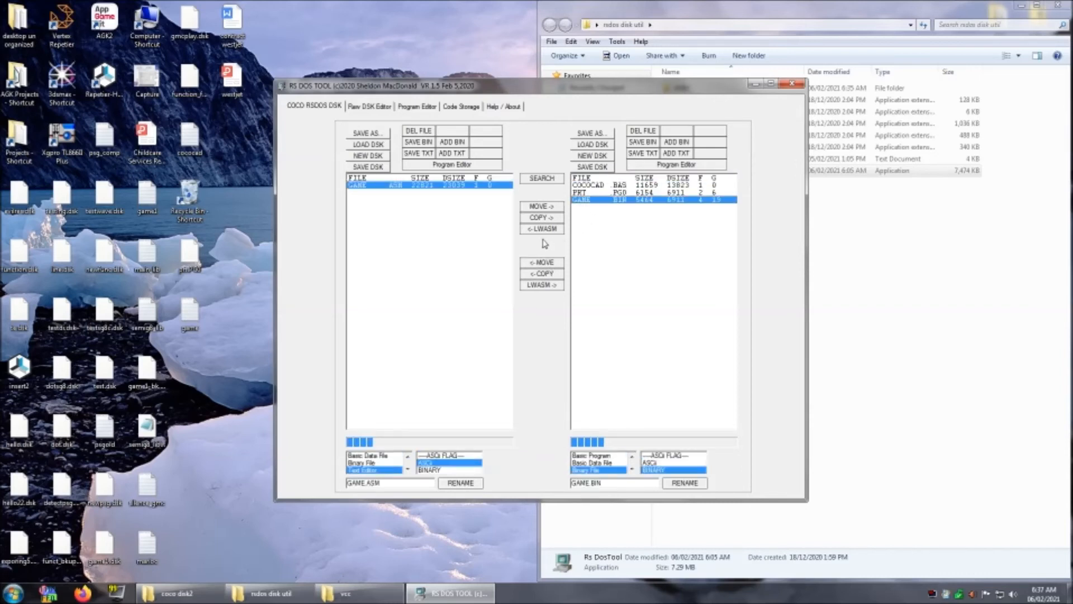
pyautogui.click(552, 262)
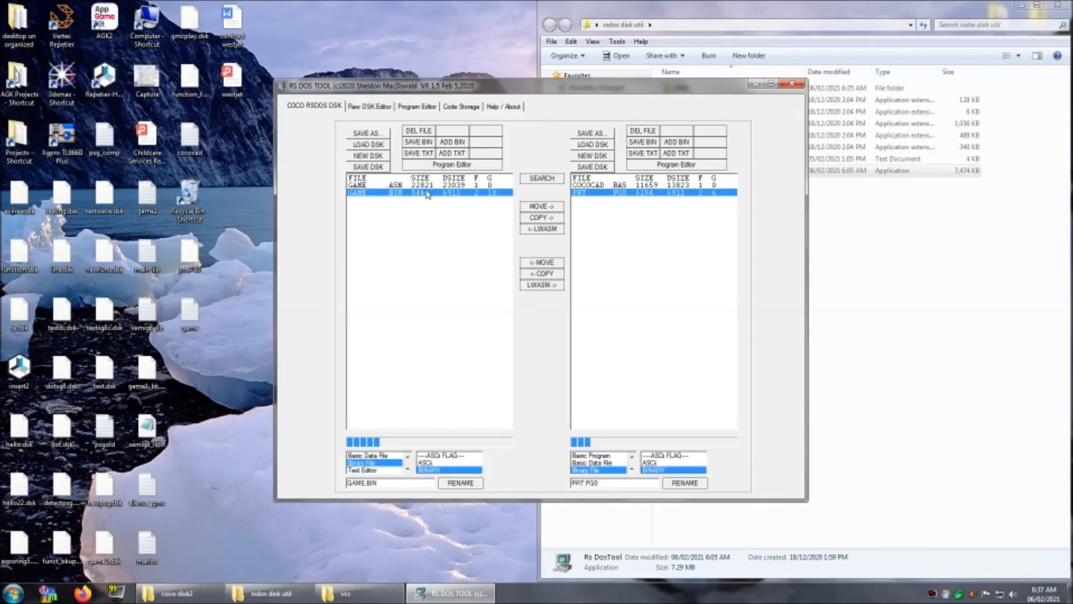
# Copy GAME.ASM from the first disk to the second, and move the first disk's GAME.ASM over as well
pyautogui.click(416, 186)
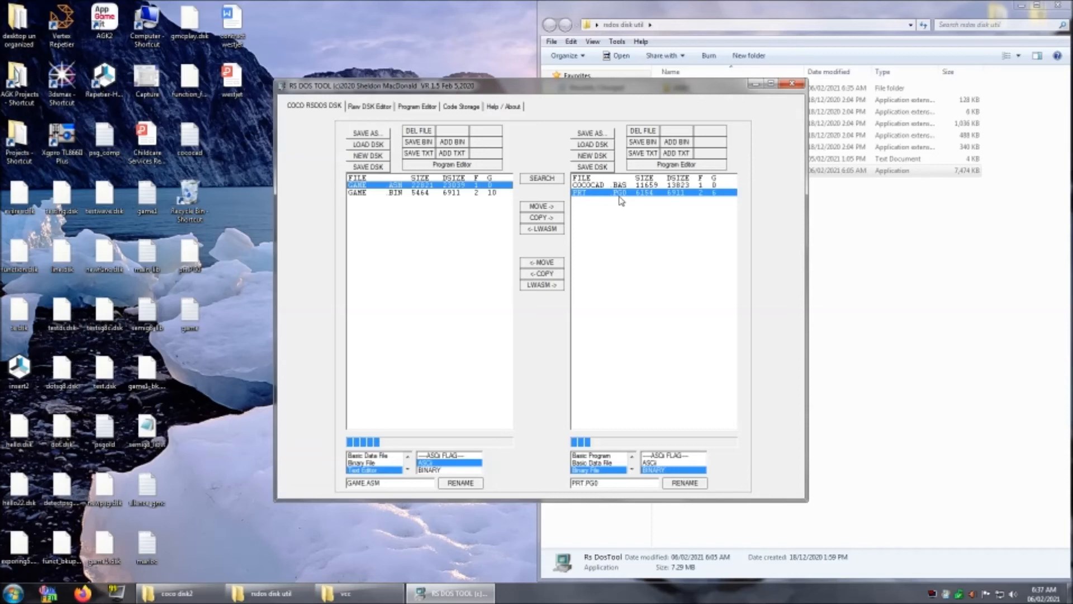
pyautogui.click(543, 218)
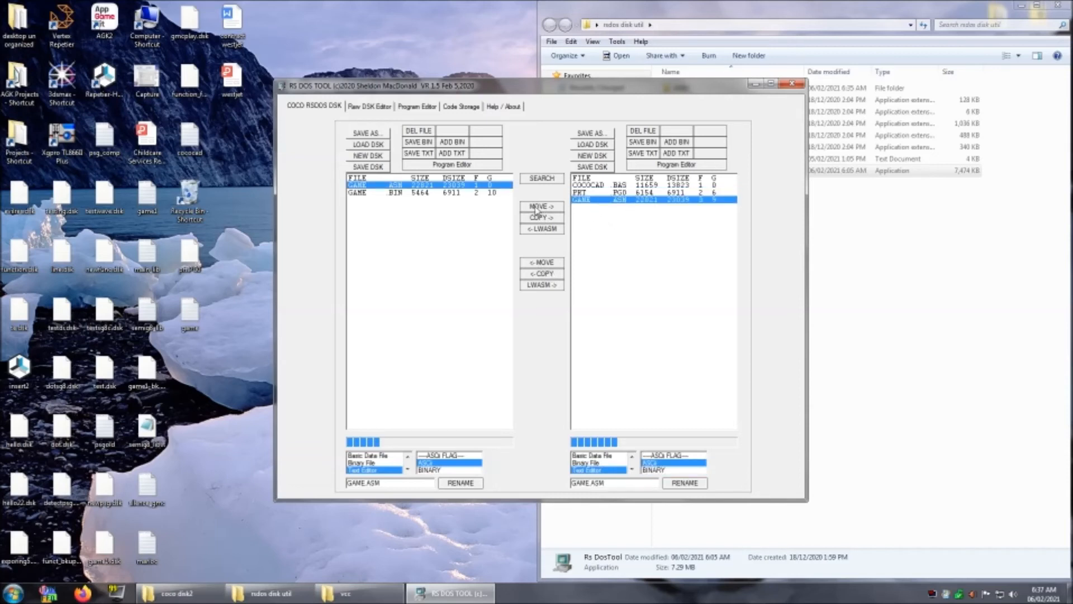
pyautogui.click(540, 207)
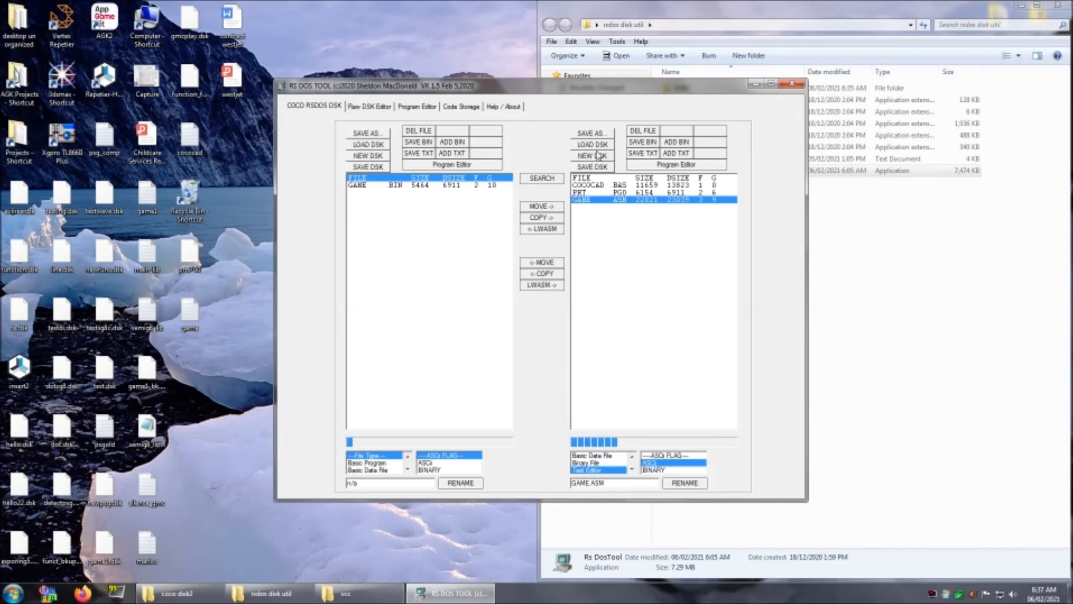
# Replace both the first and the second disk with new blank disk images
pyautogui.click(363, 157)
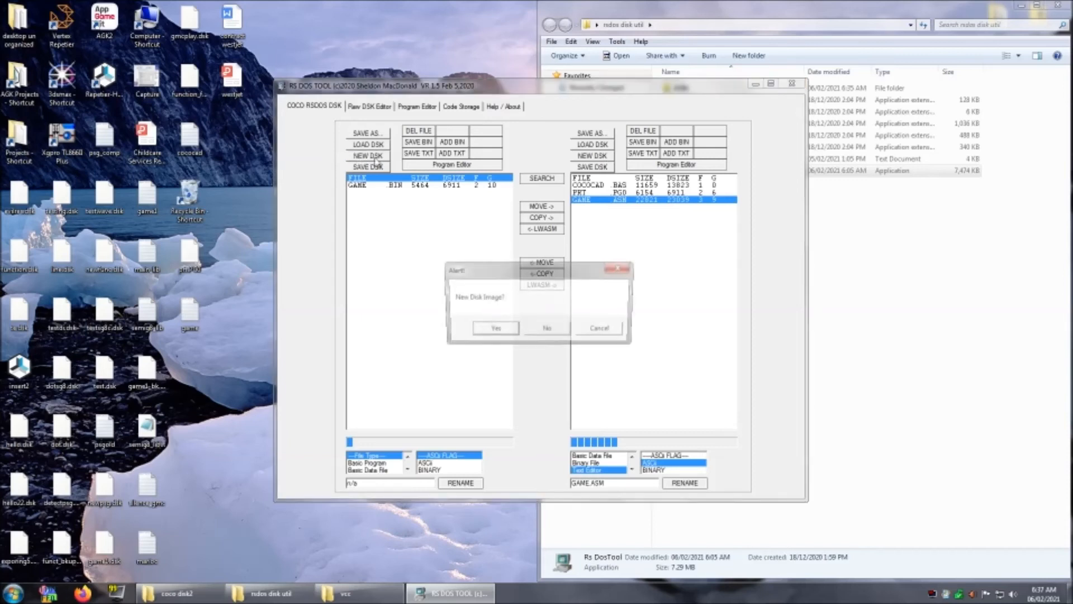
pyautogui.click(493, 331)
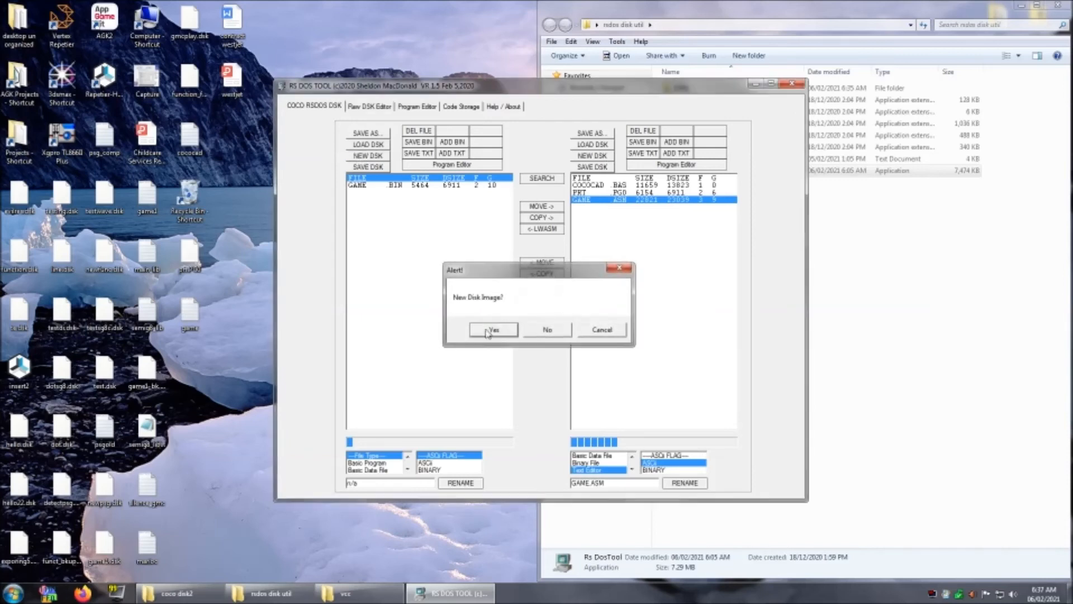
pyautogui.click(594, 157)
pyautogui.click(494, 329)
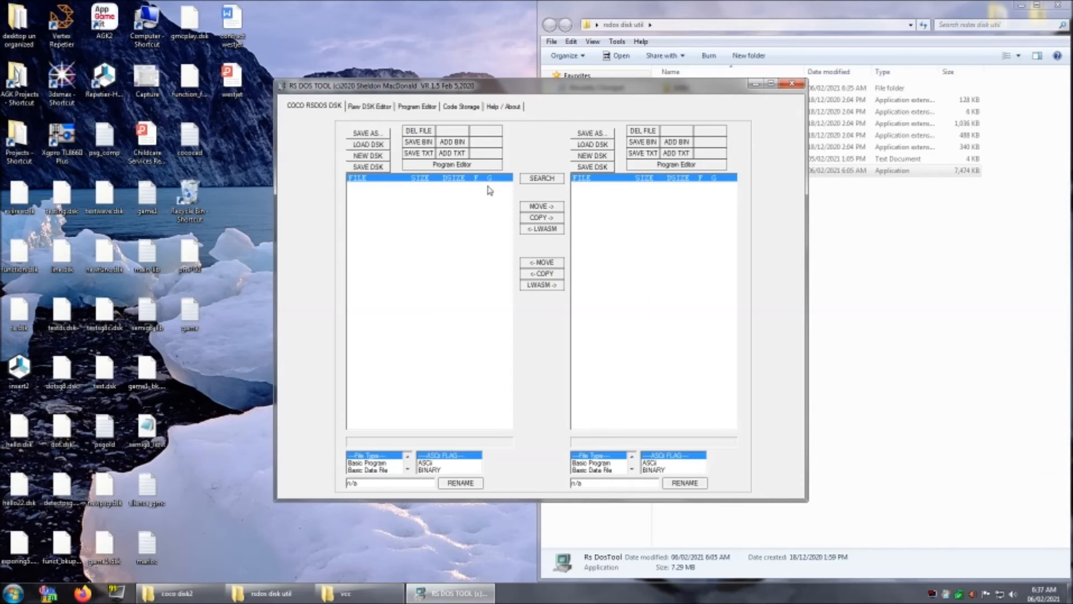
# Set up a search inside disk images for the file downland, with the removable disk F: as the directory
pyautogui.click(542, 178)
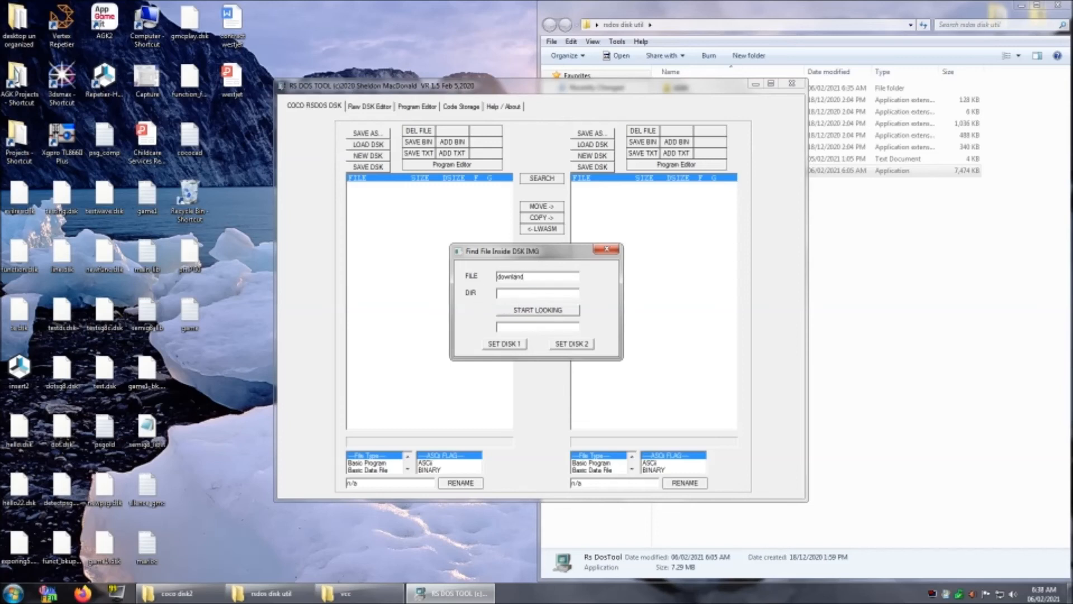
pyautogui.click(538, 310)
pyautogui.click(509, 333)
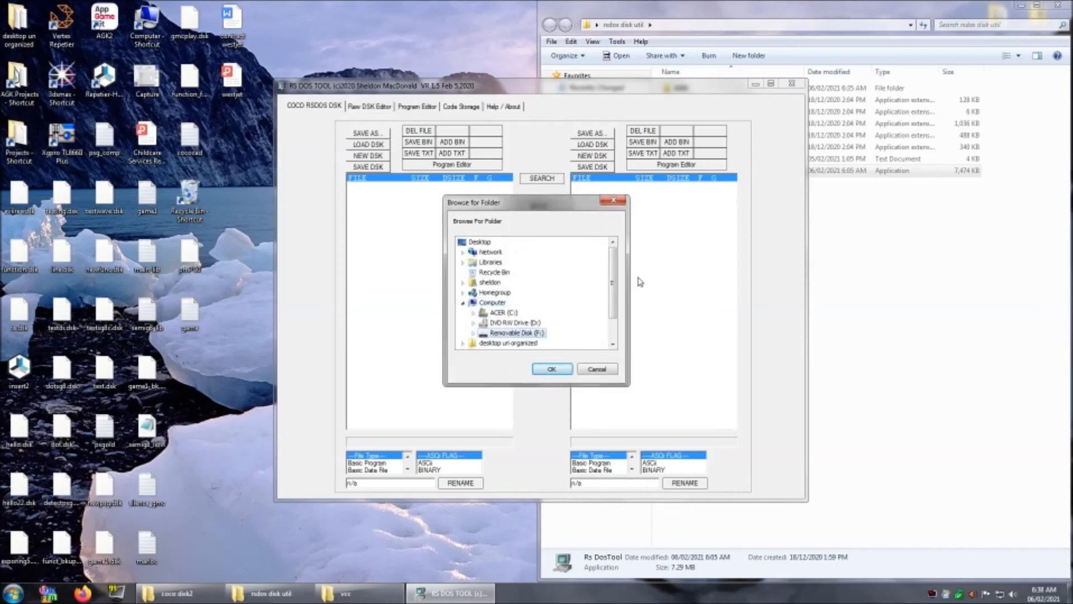
pyautogui.click(569, 369)
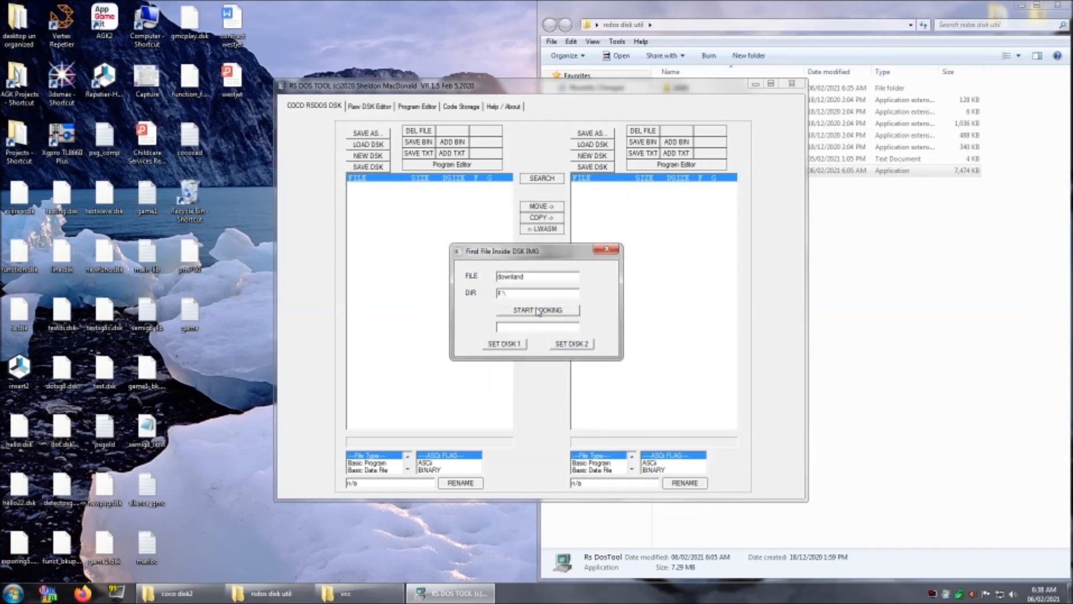
pyautogui.click(559, 309)
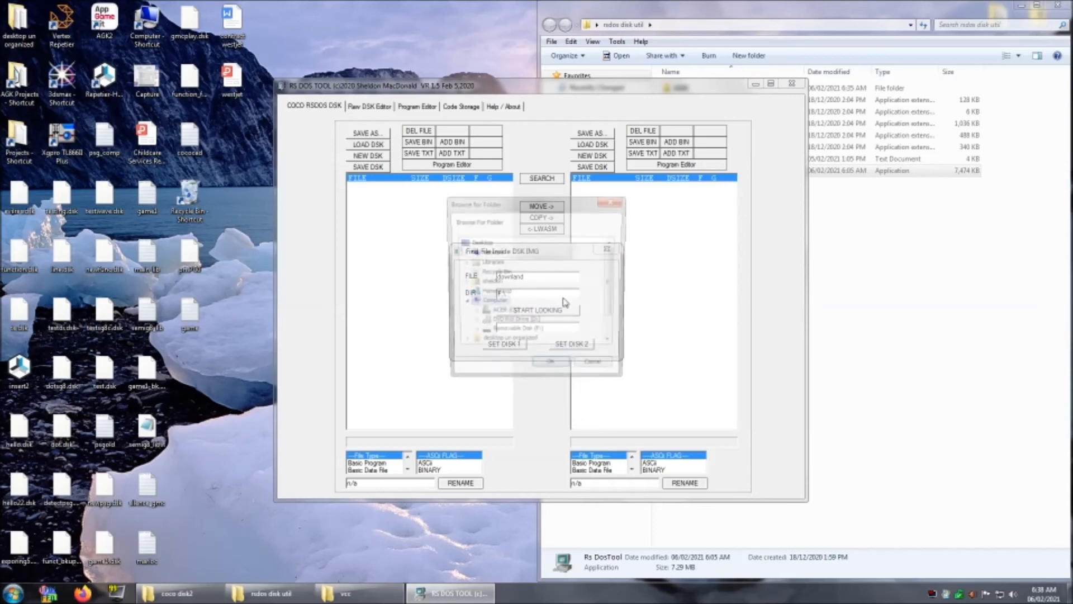
pyautogui.click(508, 334)
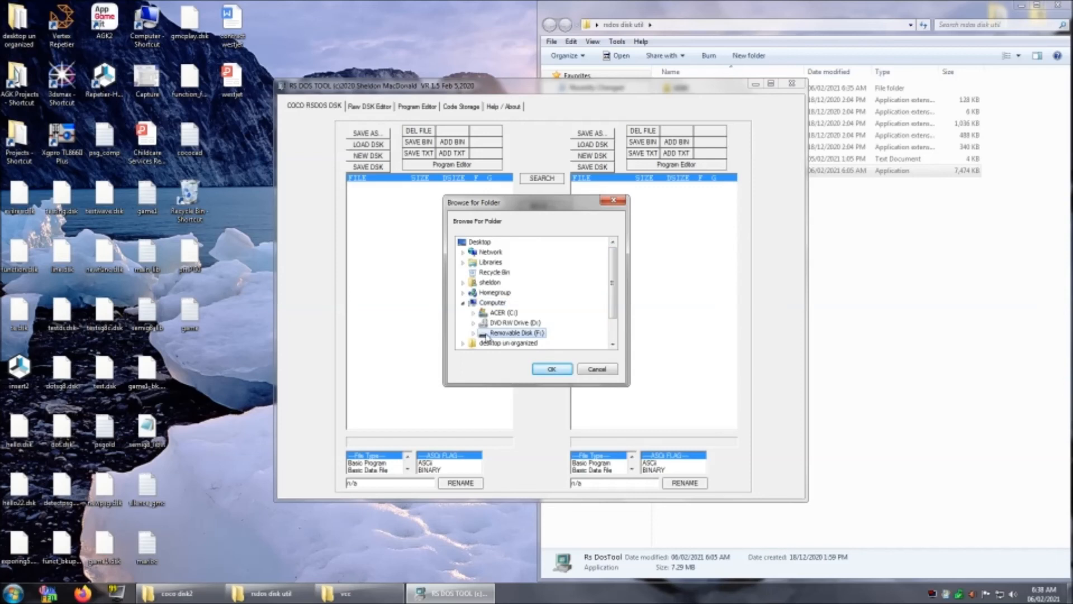
pyautogui.click(474, 333)
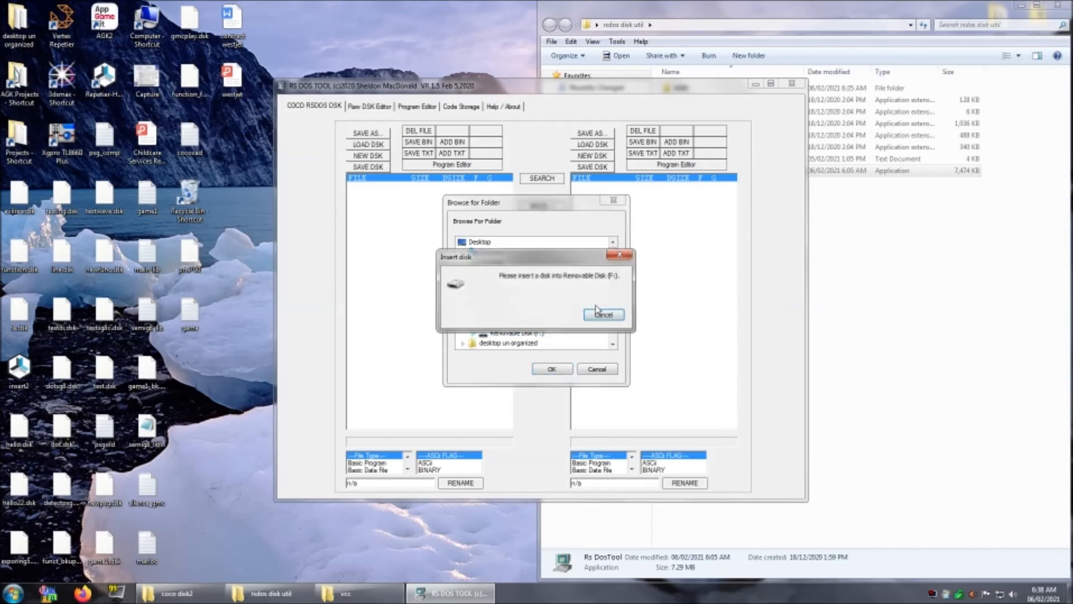
pyautogui.click(615, 256)
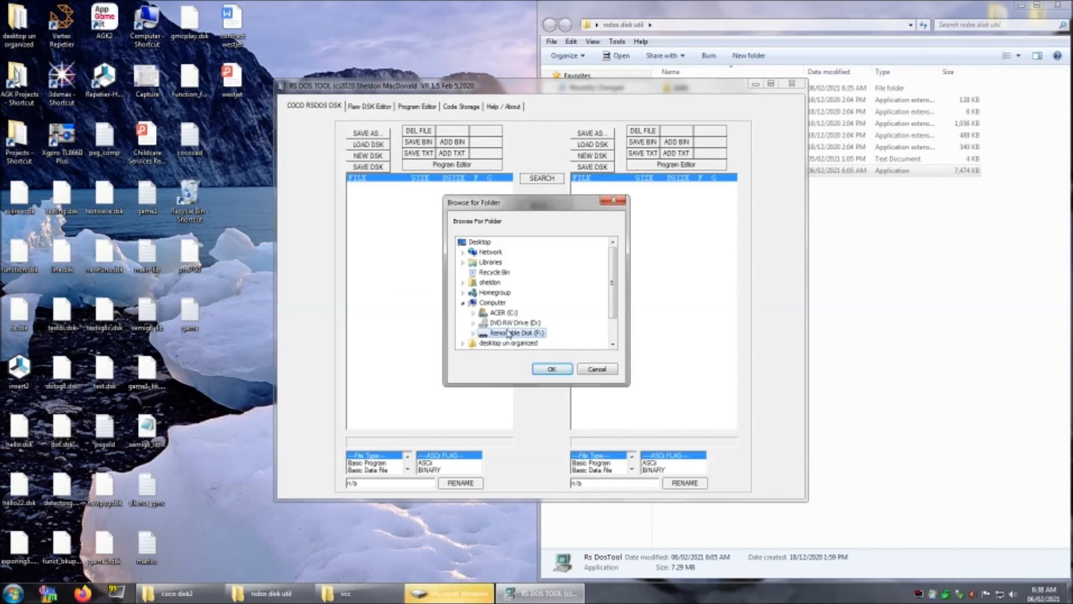
pyautogui.click(608, 370)
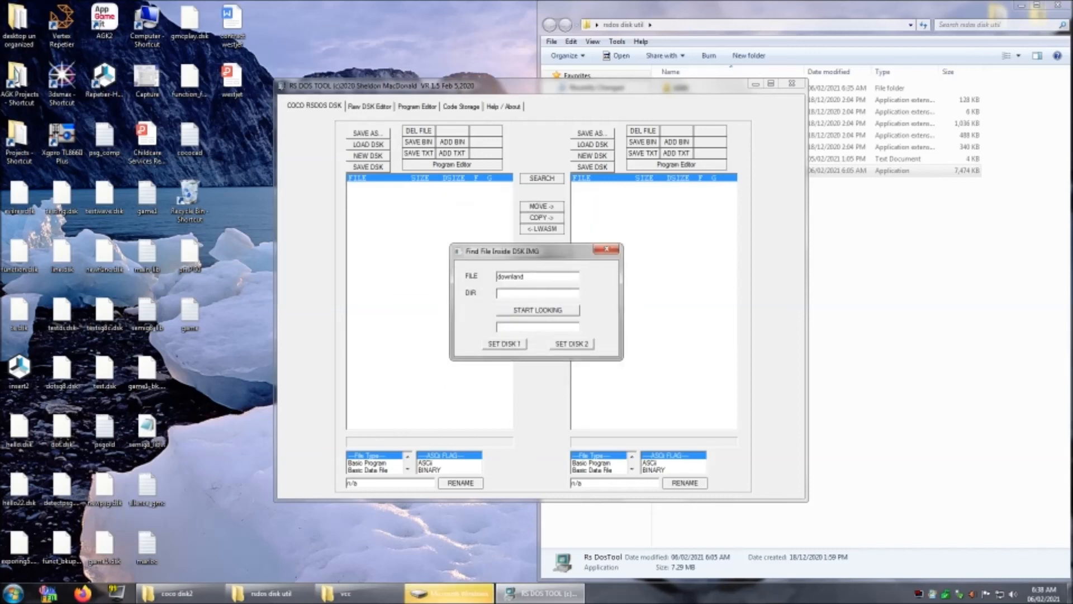
# Set the search directory to the games folder on F: and search its disk images for downland
pyautogui.click(540, 293)
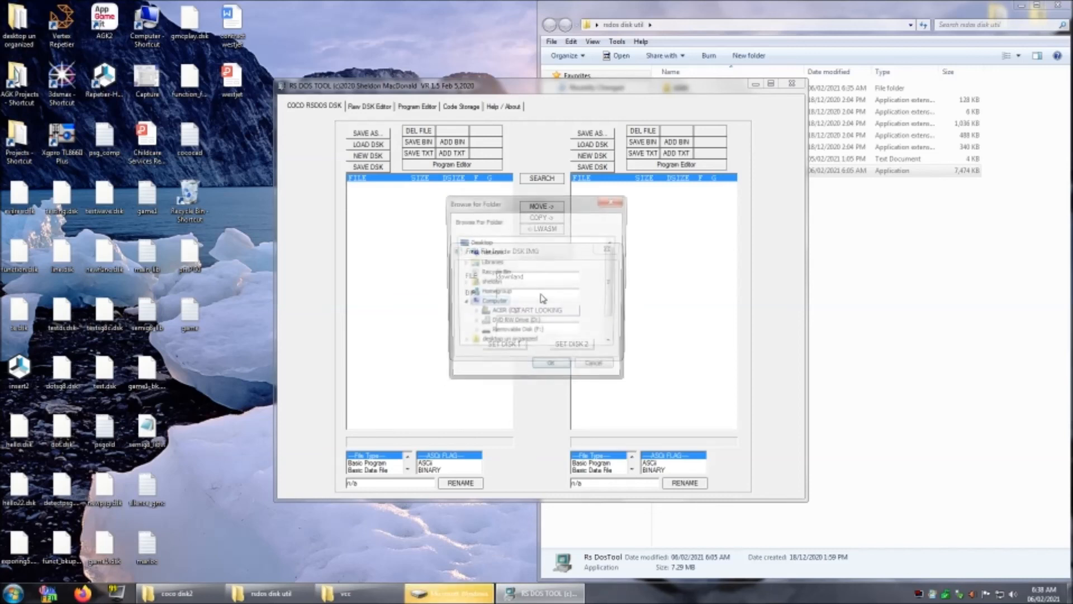
pyautogui.doubleClick(484, 334)
pyautogui.moveTo(613, 282); pyautogui.dragTo(612, 294)
pyautogui.scroll(-8, 509, 333)
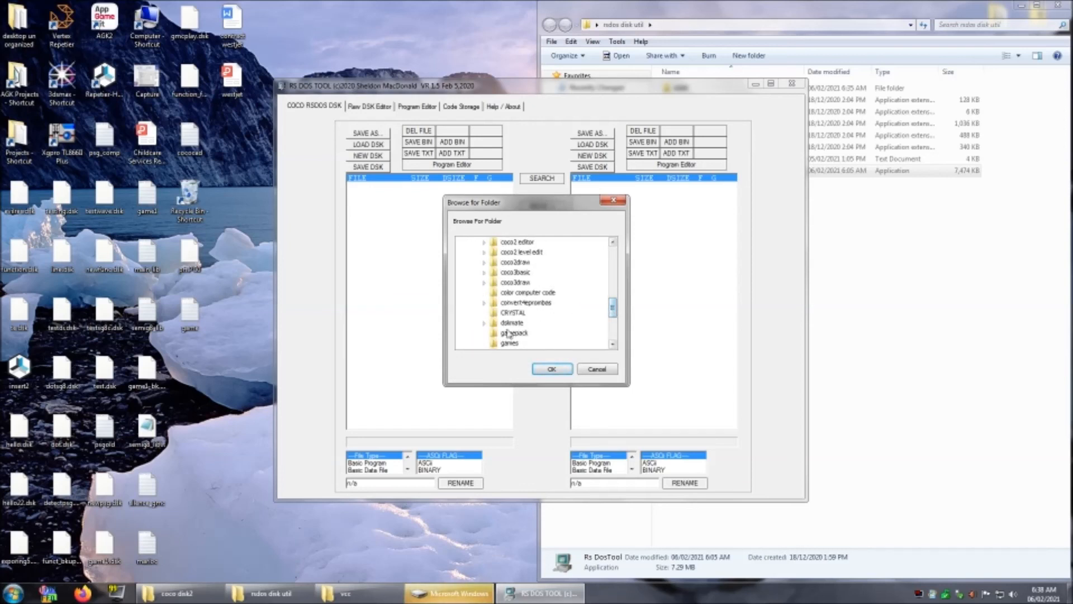
pyautogui.click(510, 334)
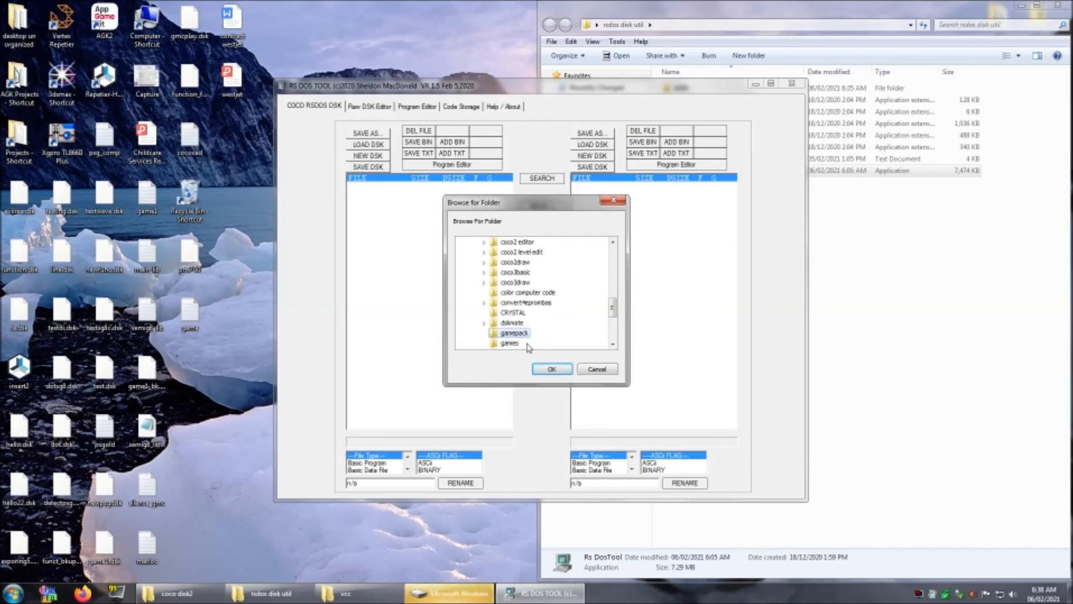
pyautogui.click(525, 344)
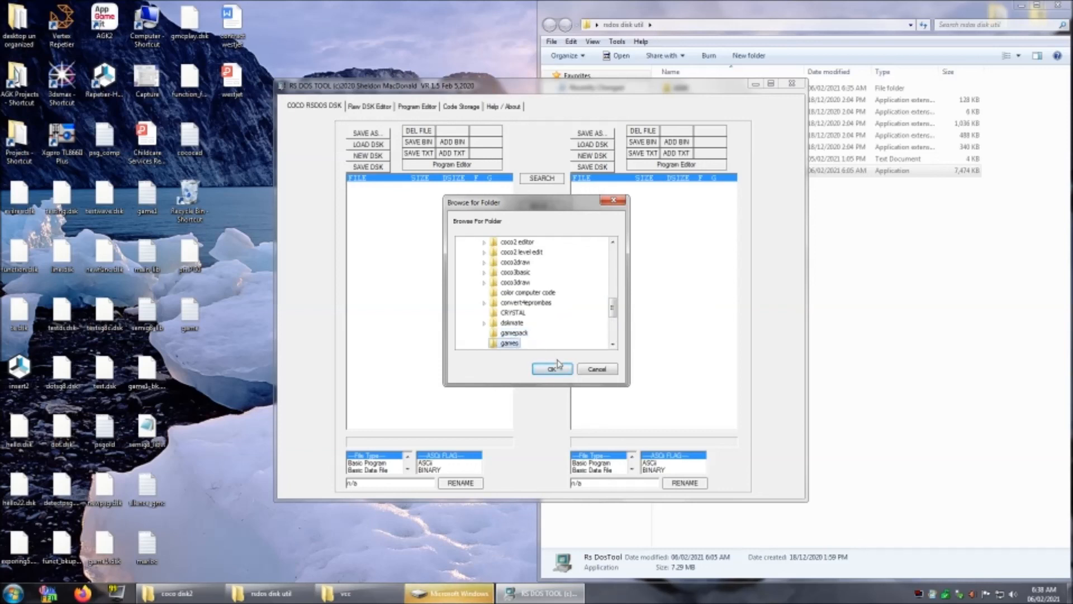
pyautogui.click(556, 367)
pyautogui.click(539, 314)
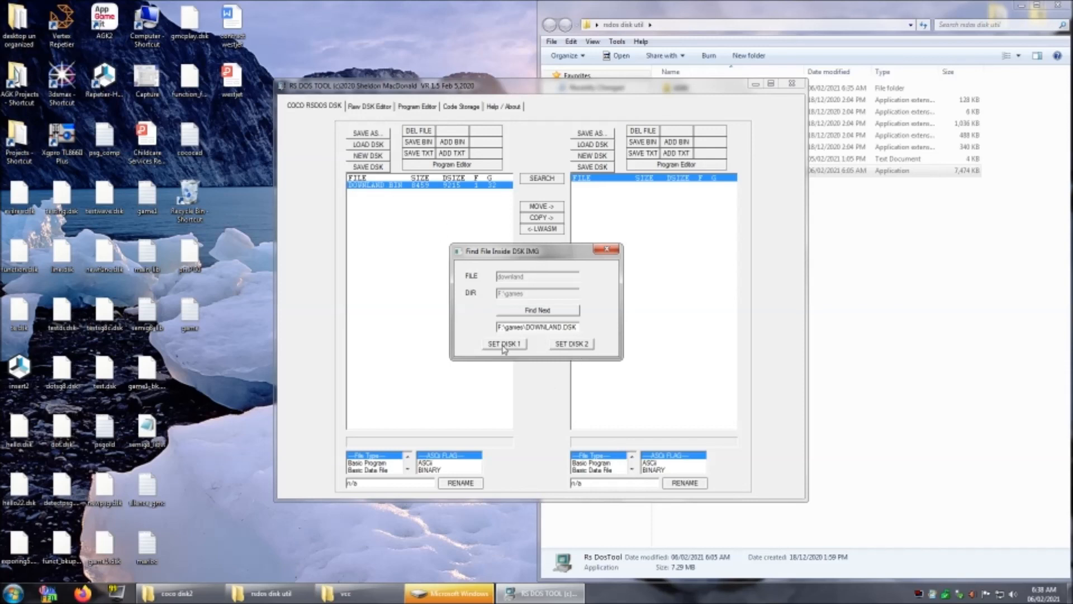
# Load the found DOWNLAND.DSK image as the second disk and continue searching for the next match
pyautogui.click(586, 345)
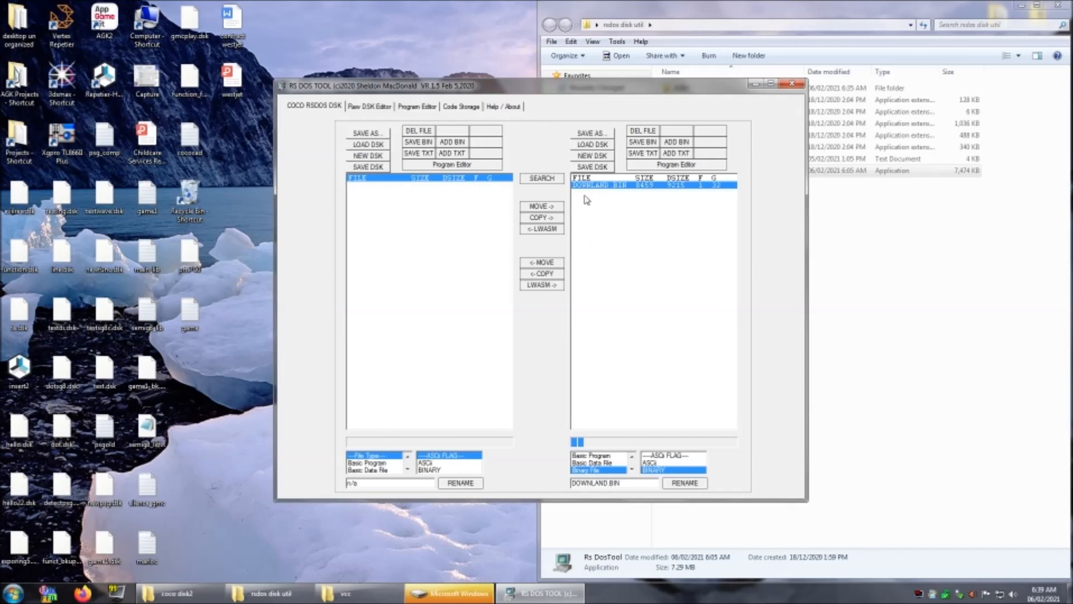
pyautogui.click(543, 180)
pyautogui.click(543, 313)
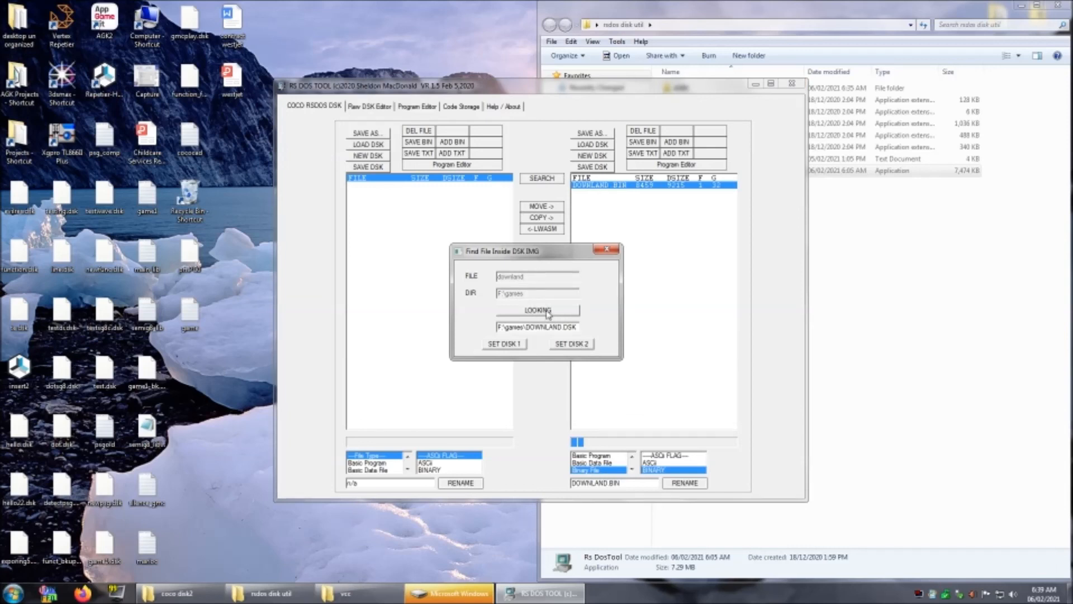